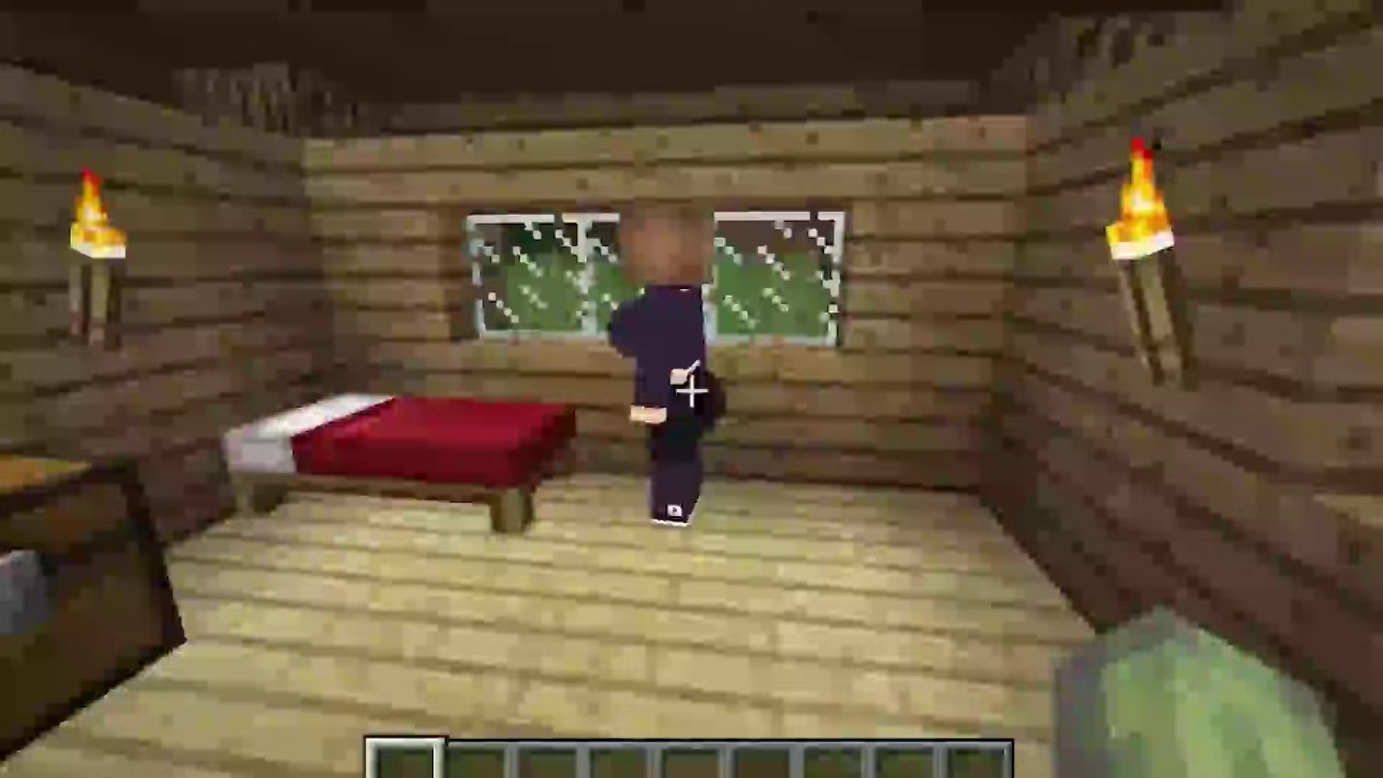
right_click(692, 393)
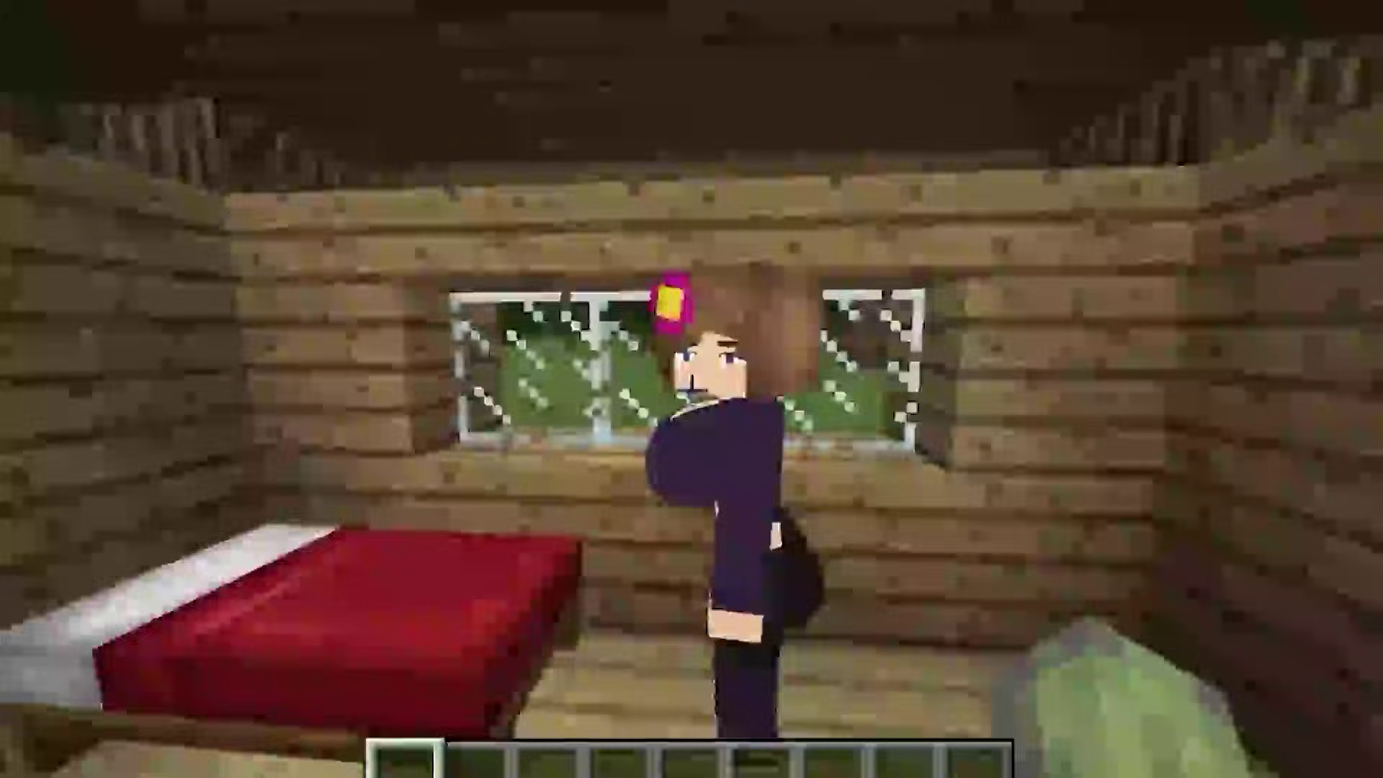
key(Escape)
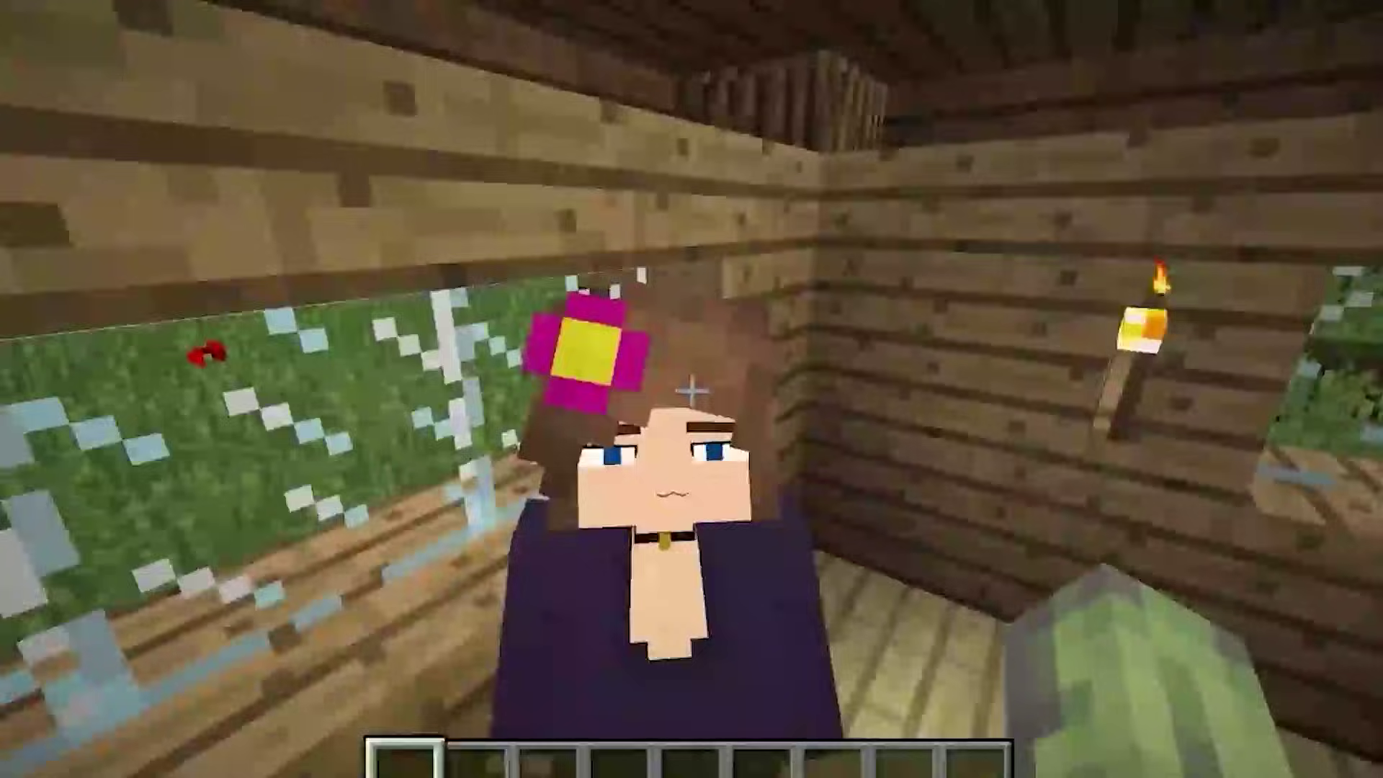
key(s)
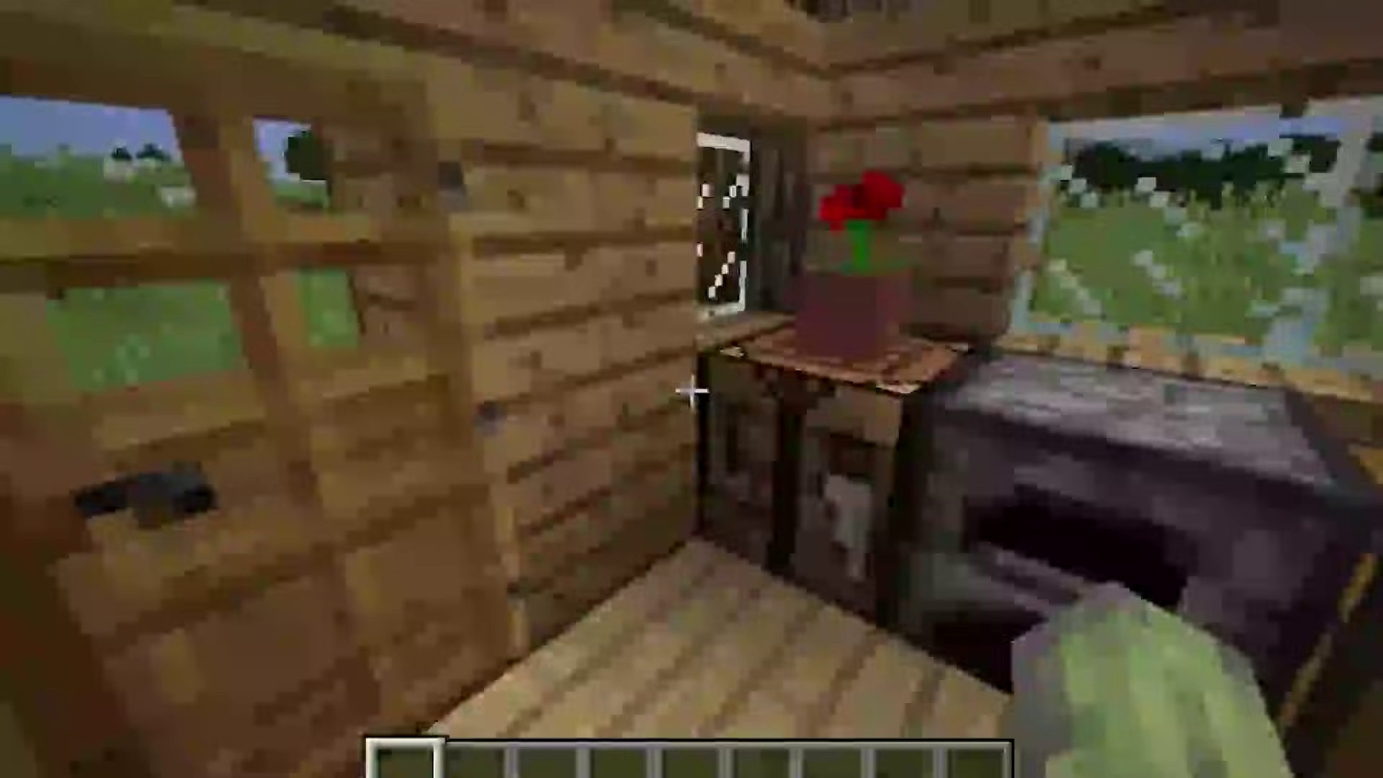
right_click(692, 392)
key(w)
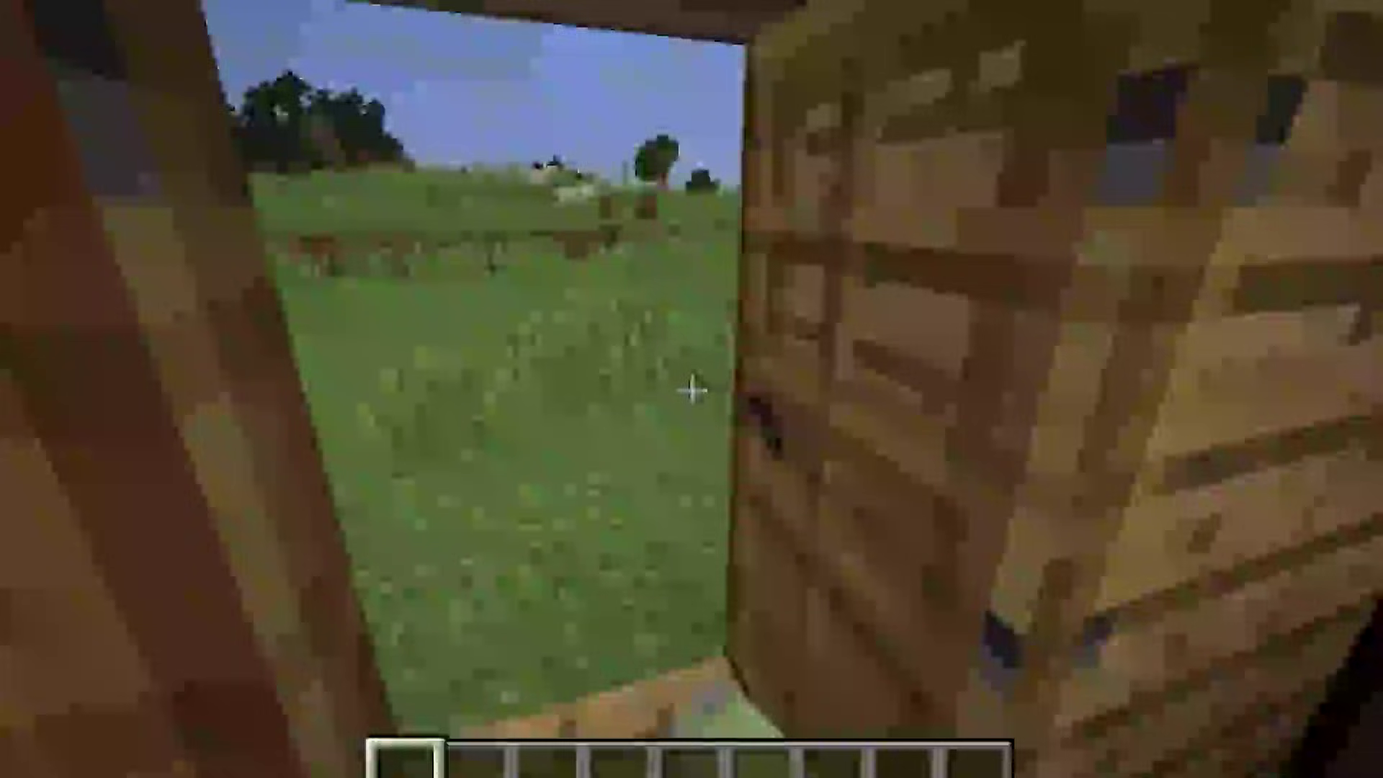
right_click(691, 392)
key(s)
key(s)
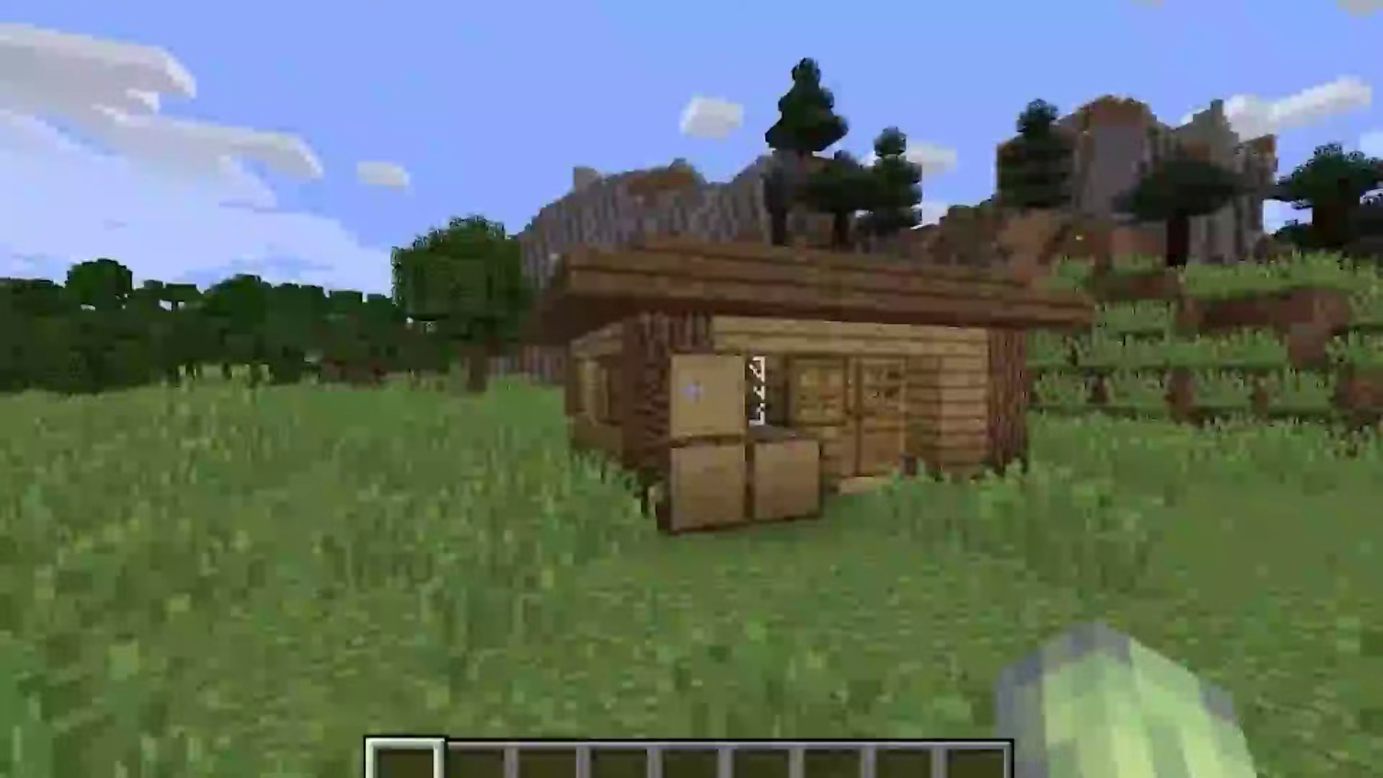
Step: Search the creative inventory items for "jenn"
text(e)
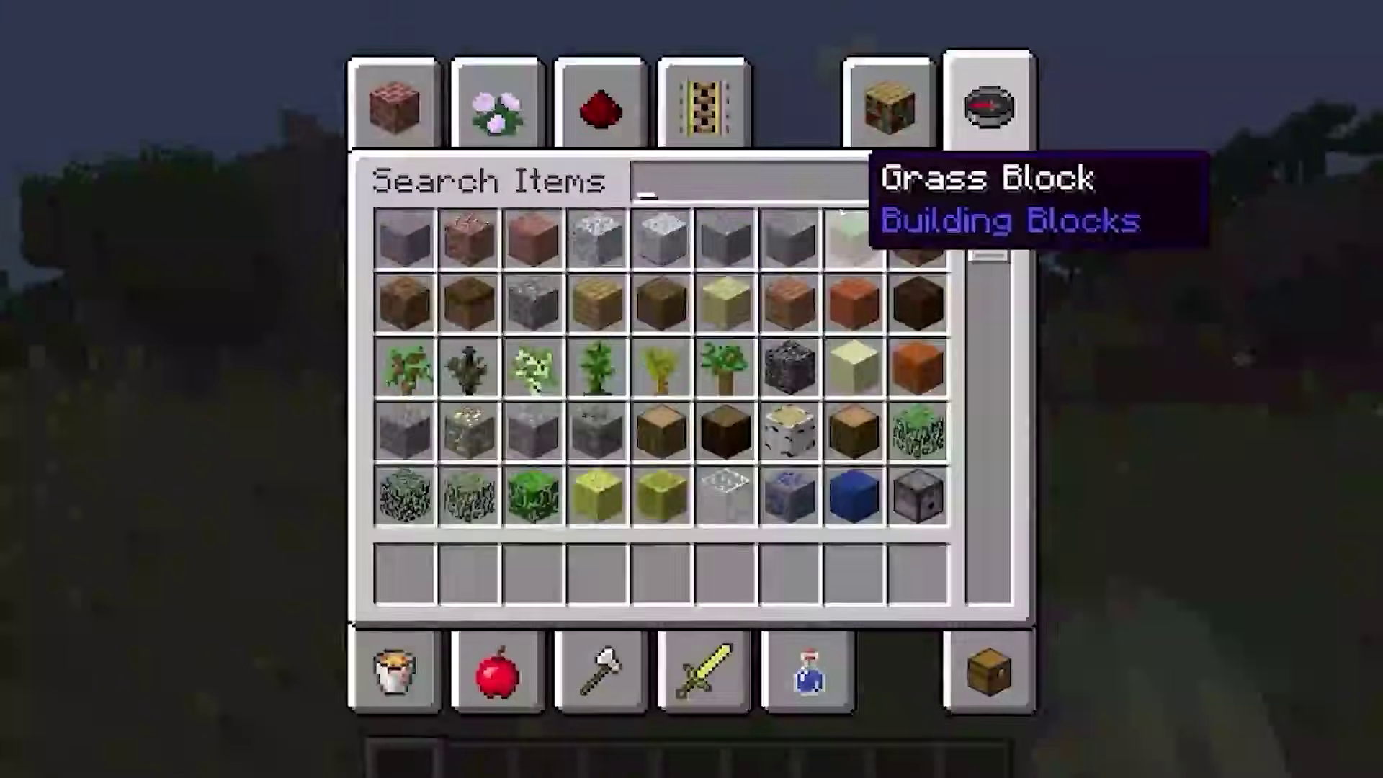
text(jenn)
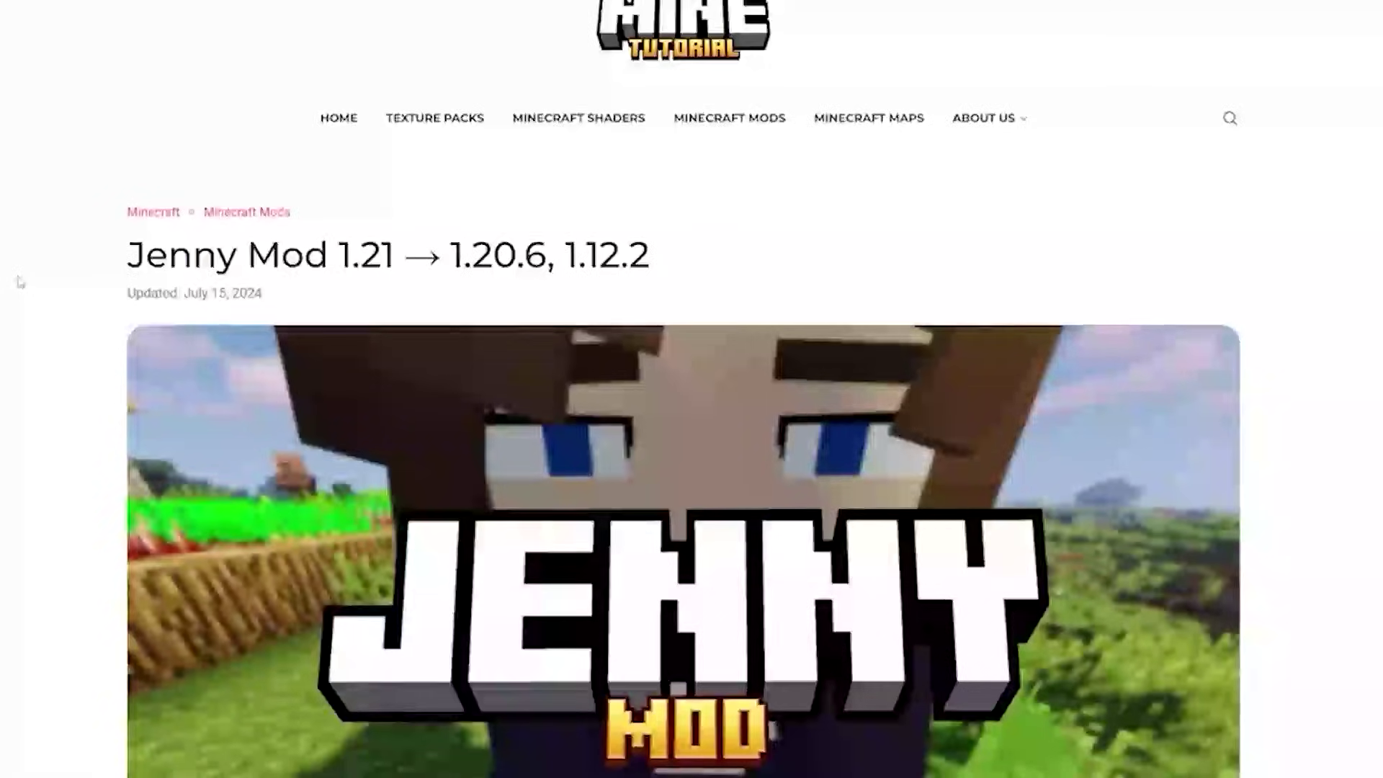
Step: Read through the Jenny Mod 1.21 article, including its download and installation instructions, compatible versions and download links
scroll(43, 252, down, 1)
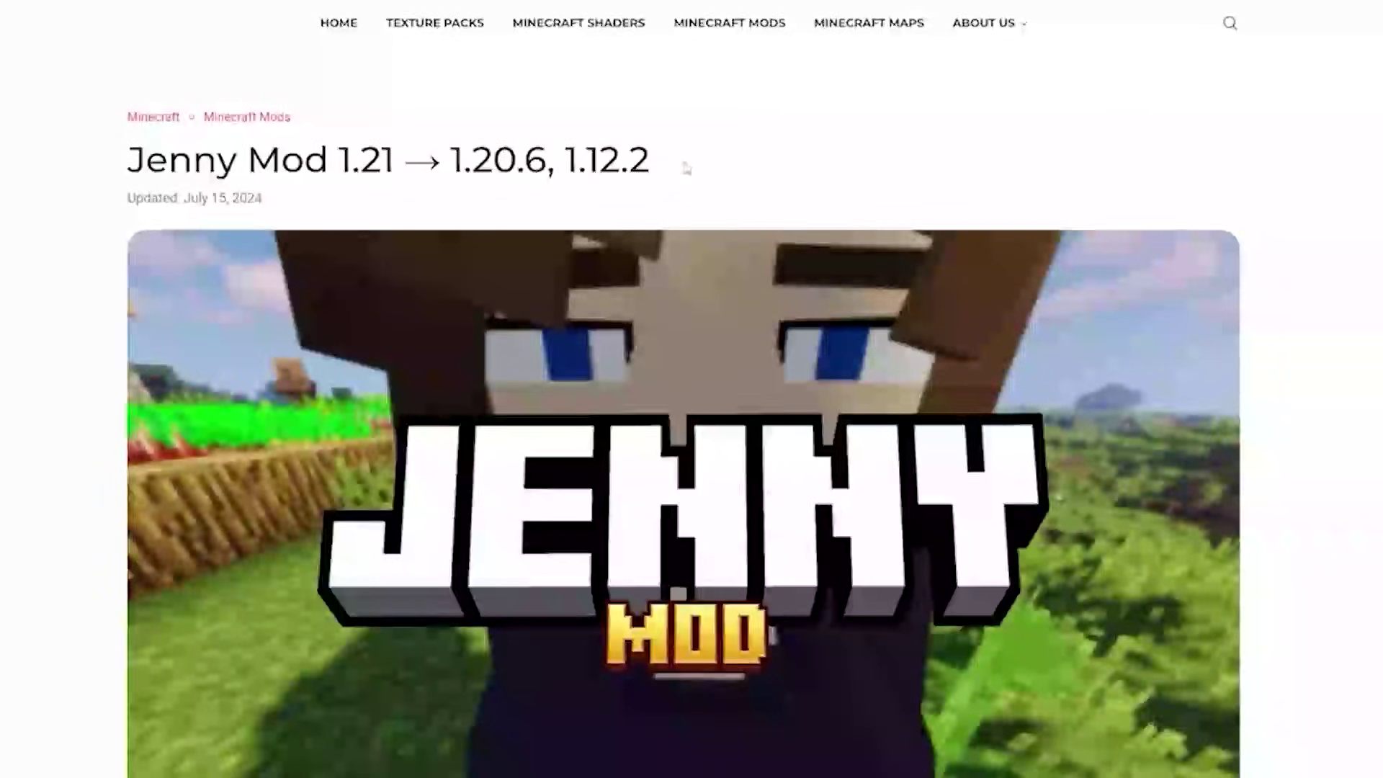
scroll(939, 268, down, 12)
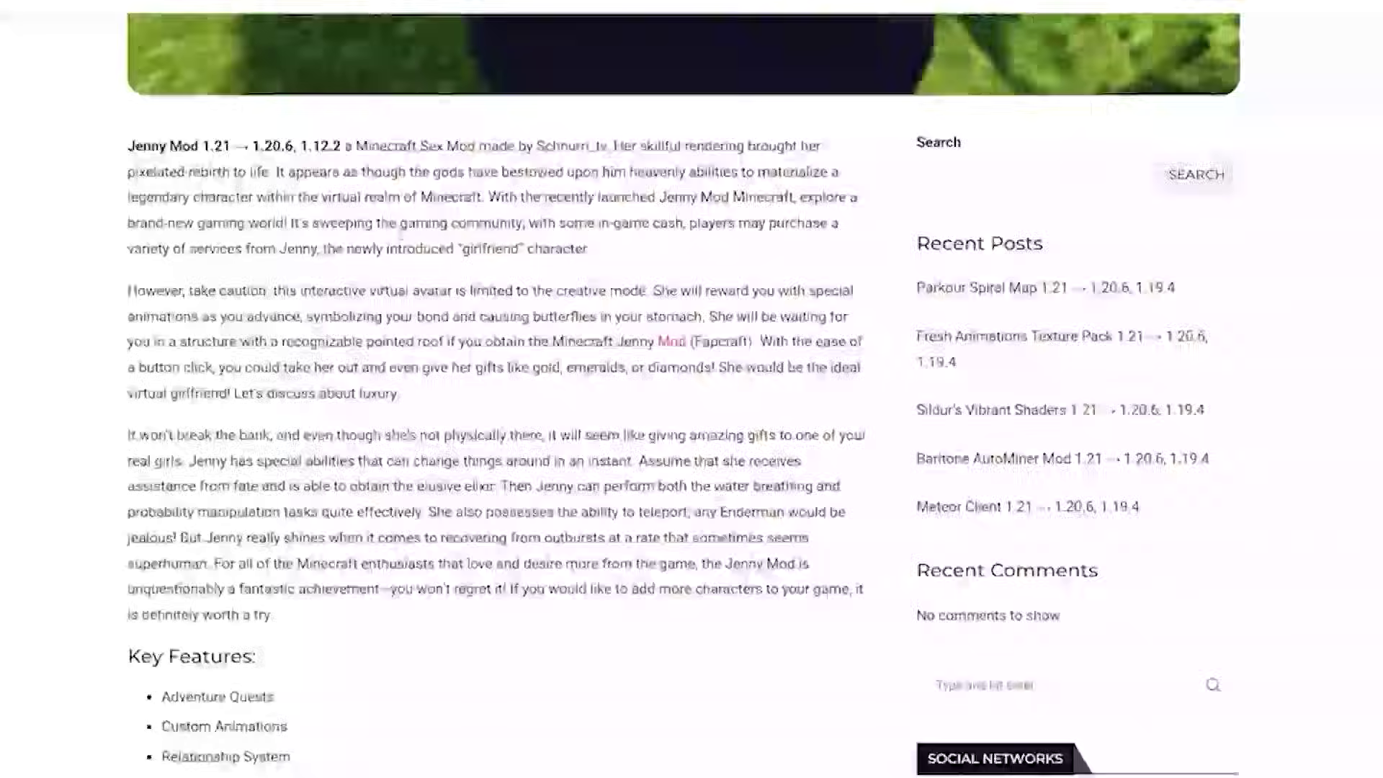
scroll(400, 237, down, 5)
scroll(581, 488, up, 2)
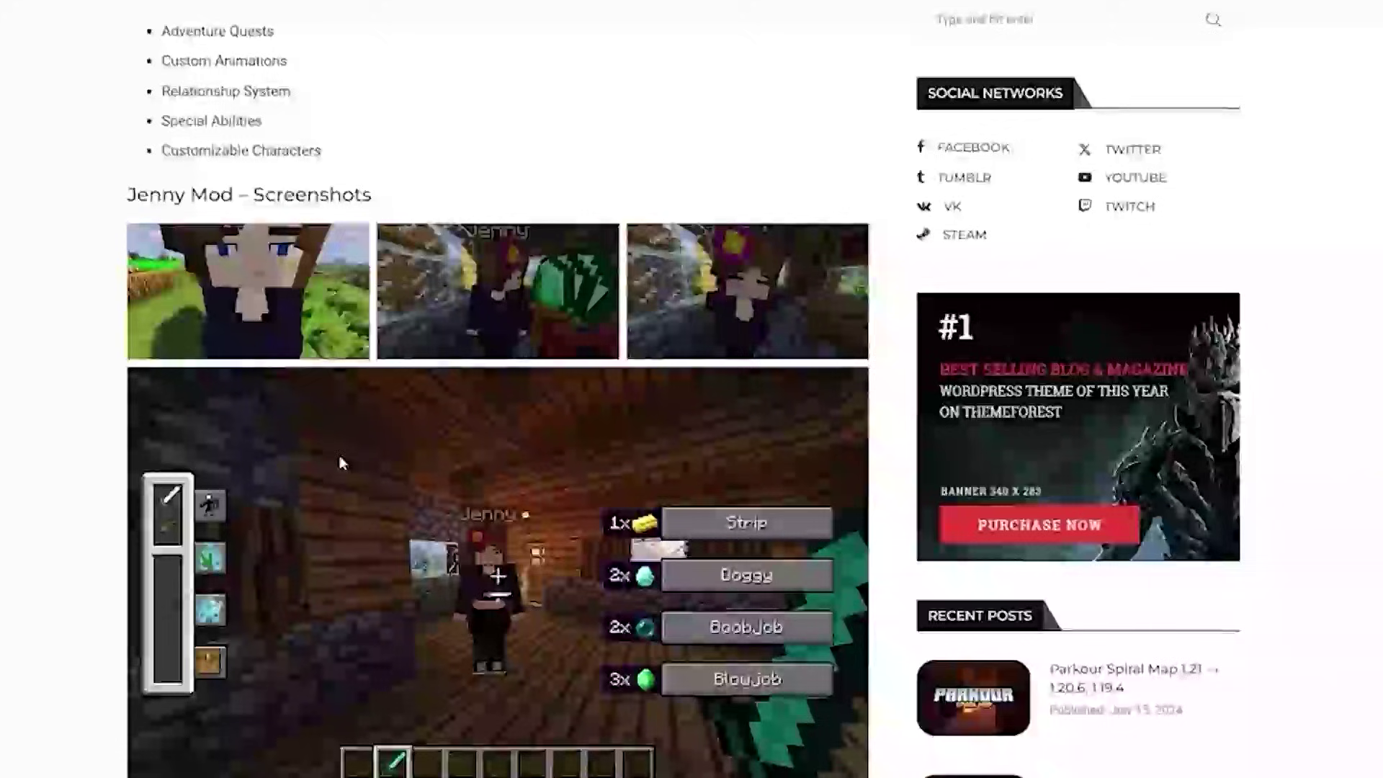
scroll(289, 377, down, 4)
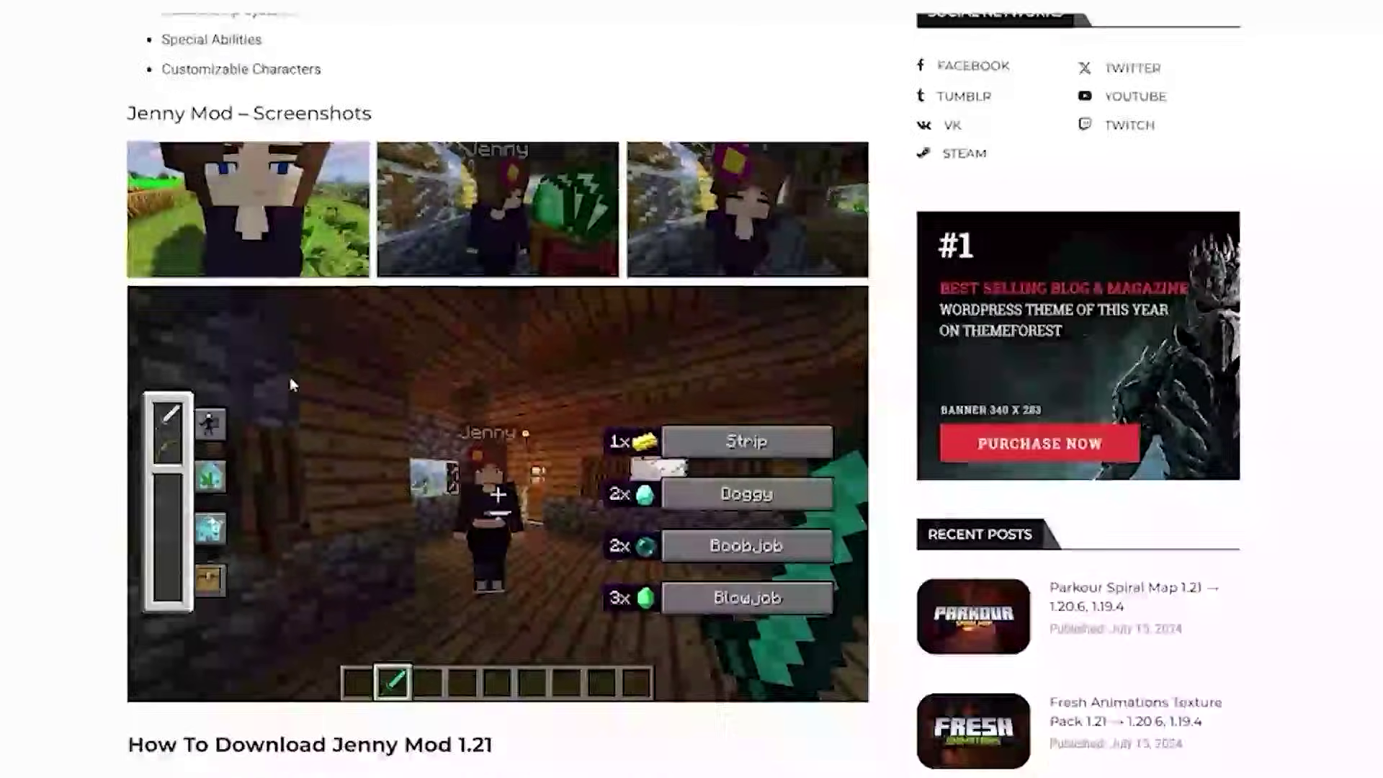
scroll(298, 376, down, 6)
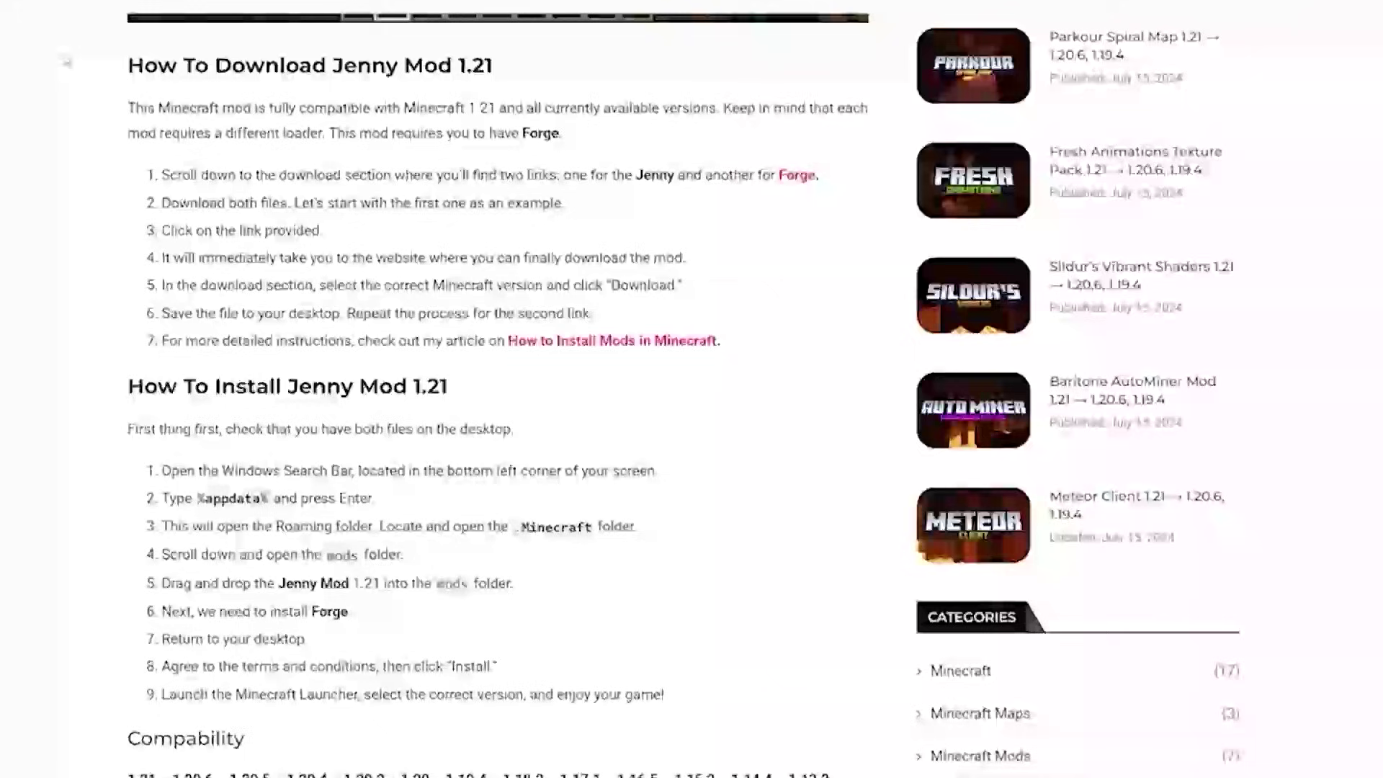
scroll(366, 426, down, 3)
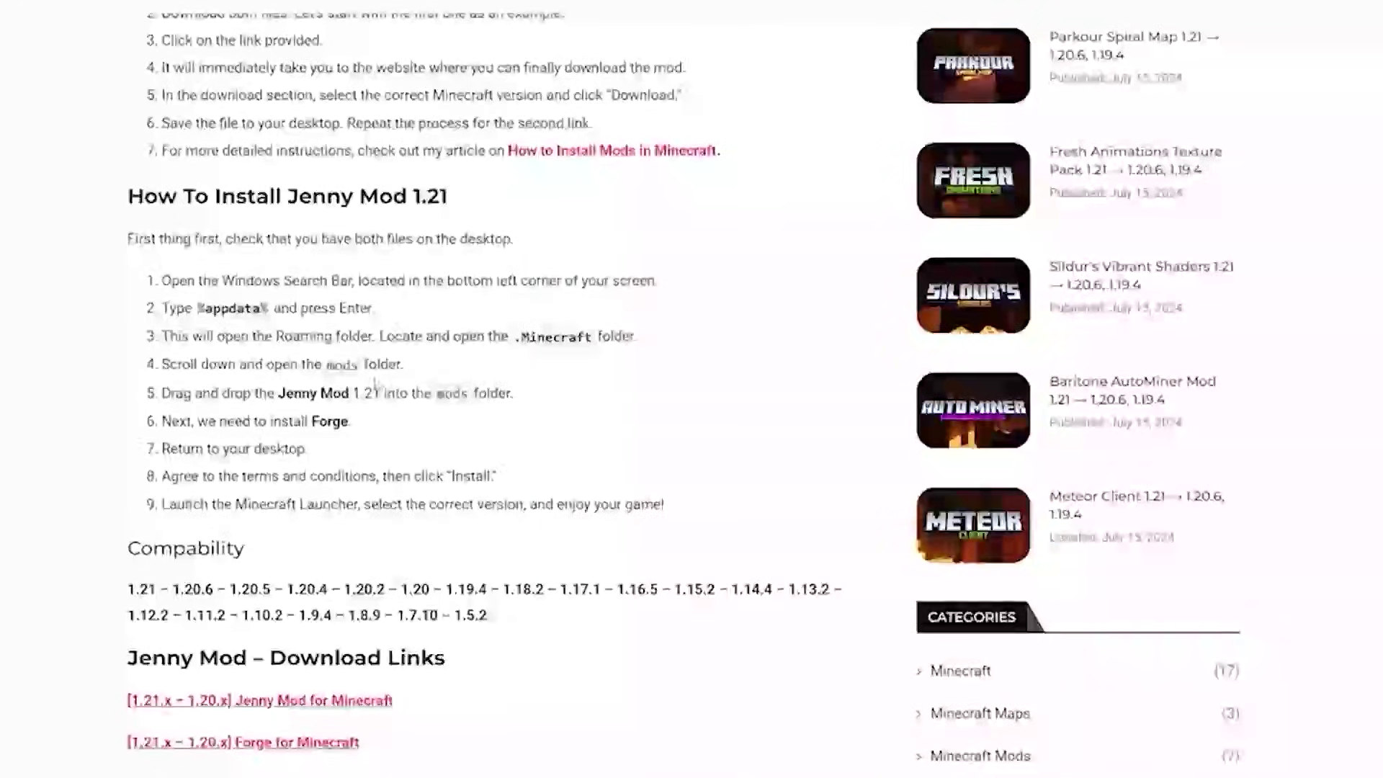
scroll(374, 384, down, 4)
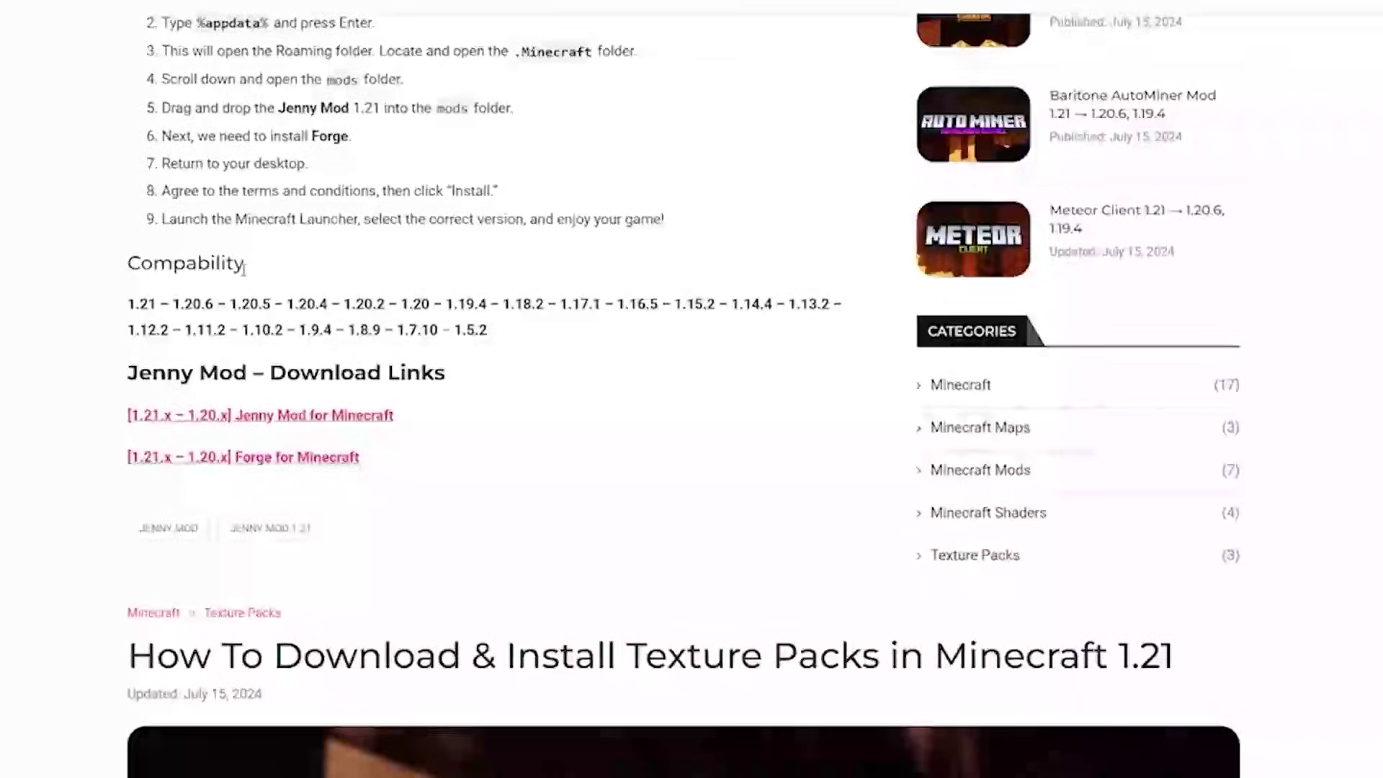
Step: Open the Forge page linked in the mod's download instructions and continue to the Minecraft Forge downloads site
scroll(243, 269, up, 6)
click(797, 175)
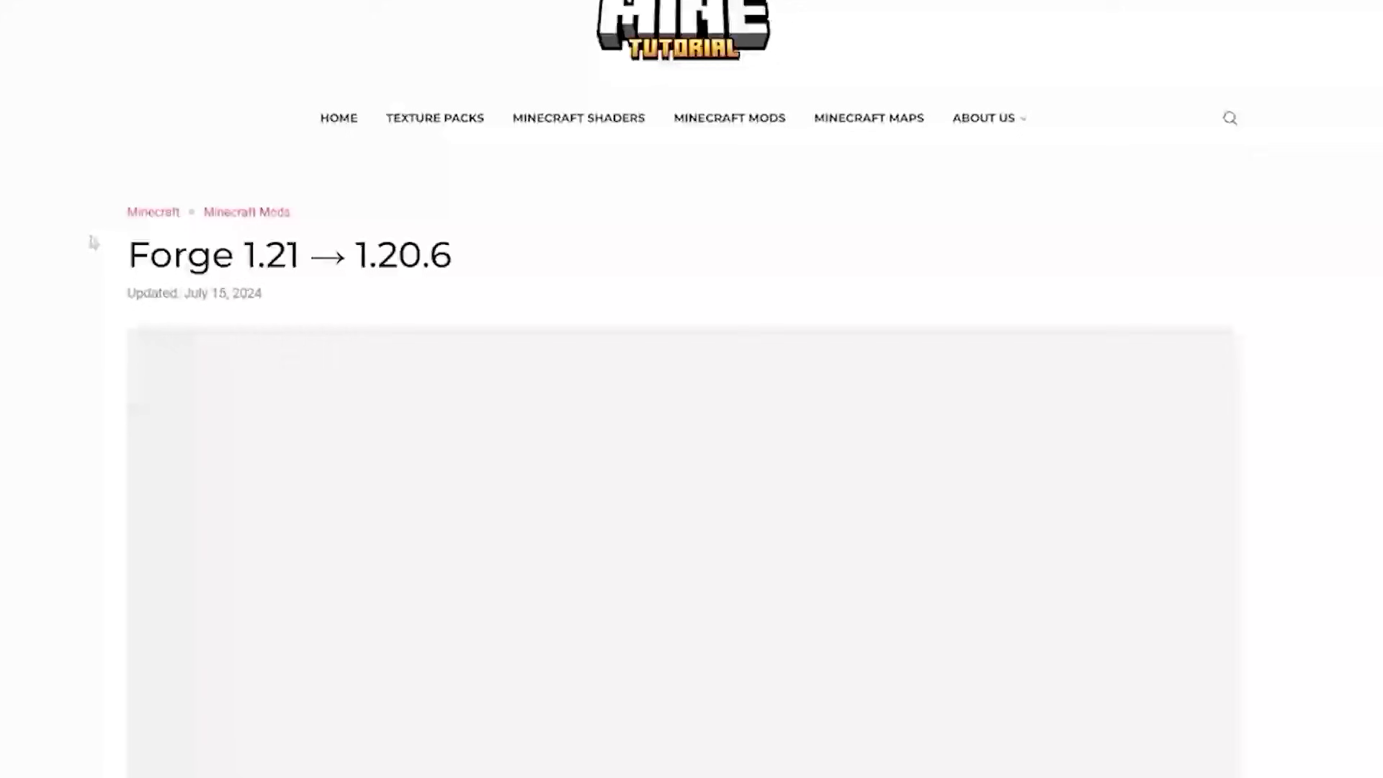
scroll(265, 182, down, 2)
scroll(431, 279, down, 8)
scroll(431, 280, down, 6)
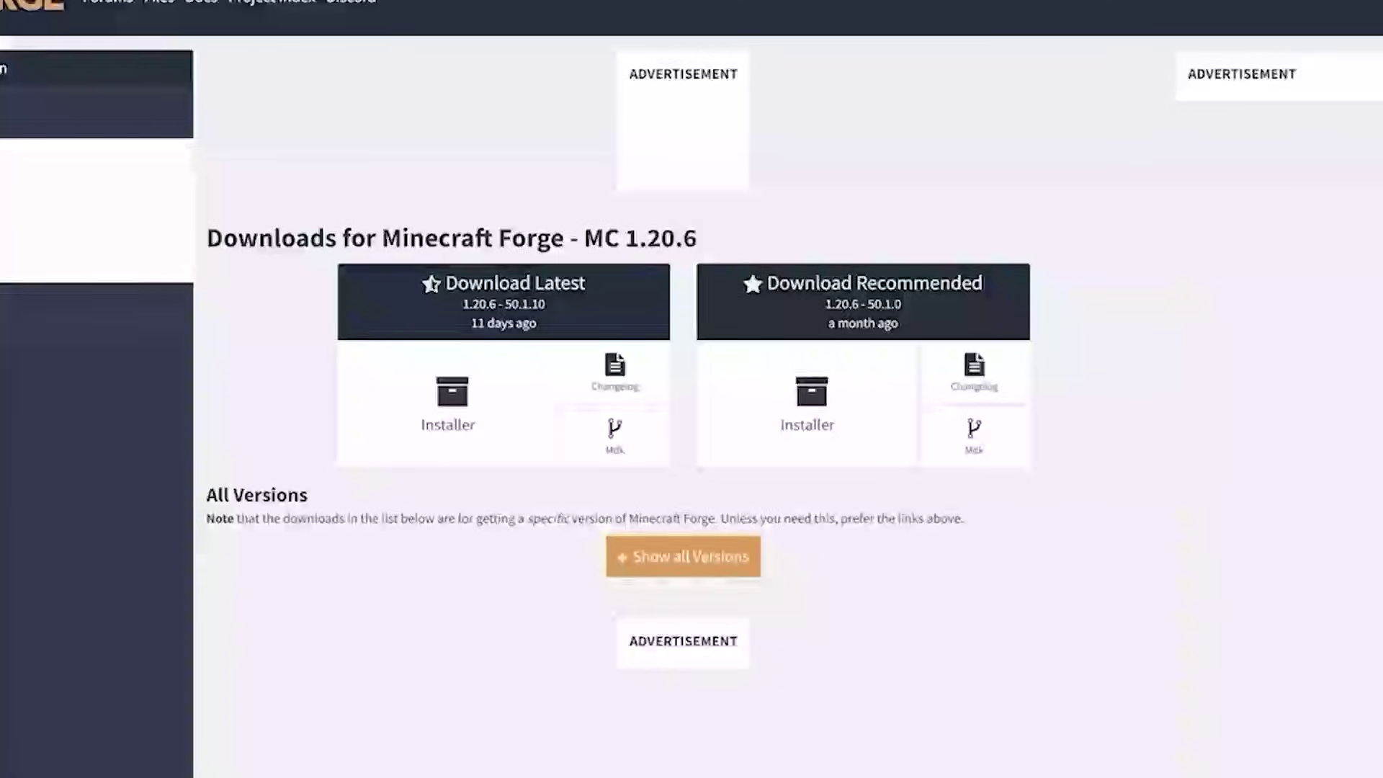
Step: Switch the Forge downloads to Minecraft 1.12.2 and download the latest installer, 14.23.5.2860
click(8, 481)
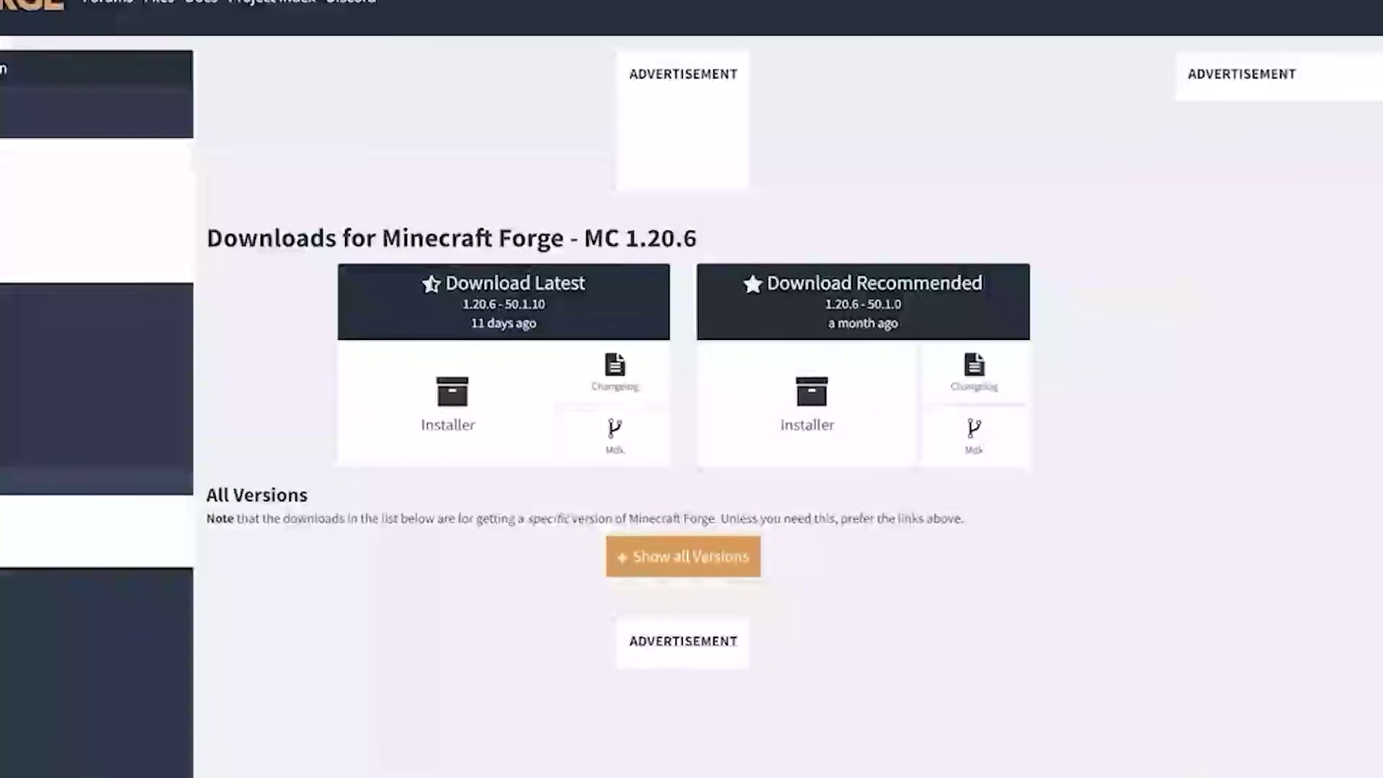
click(8, 508)
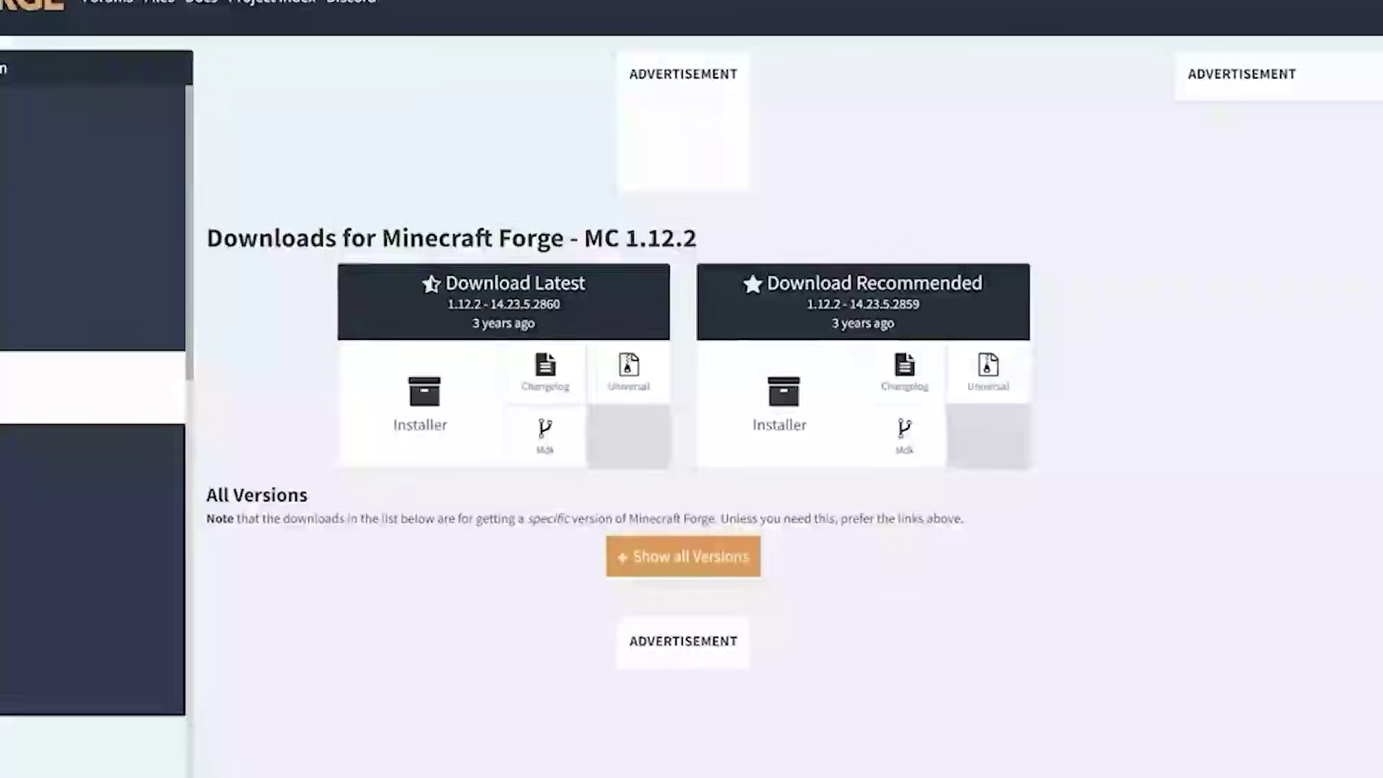
click(433, 417)
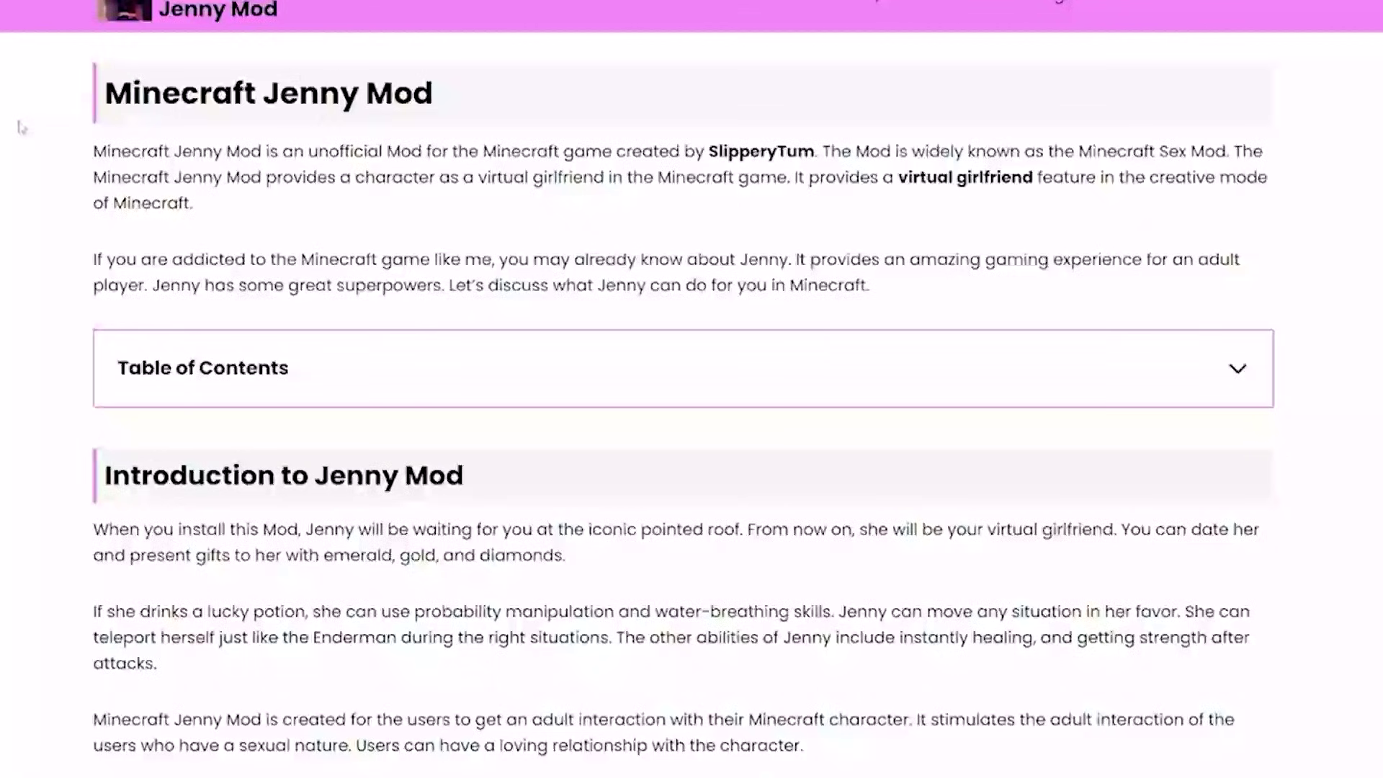
Step: Find the mod info for version 1.12.2 on the Jenny Mod site and start the direct download
scroll(21, 131, down, 8)
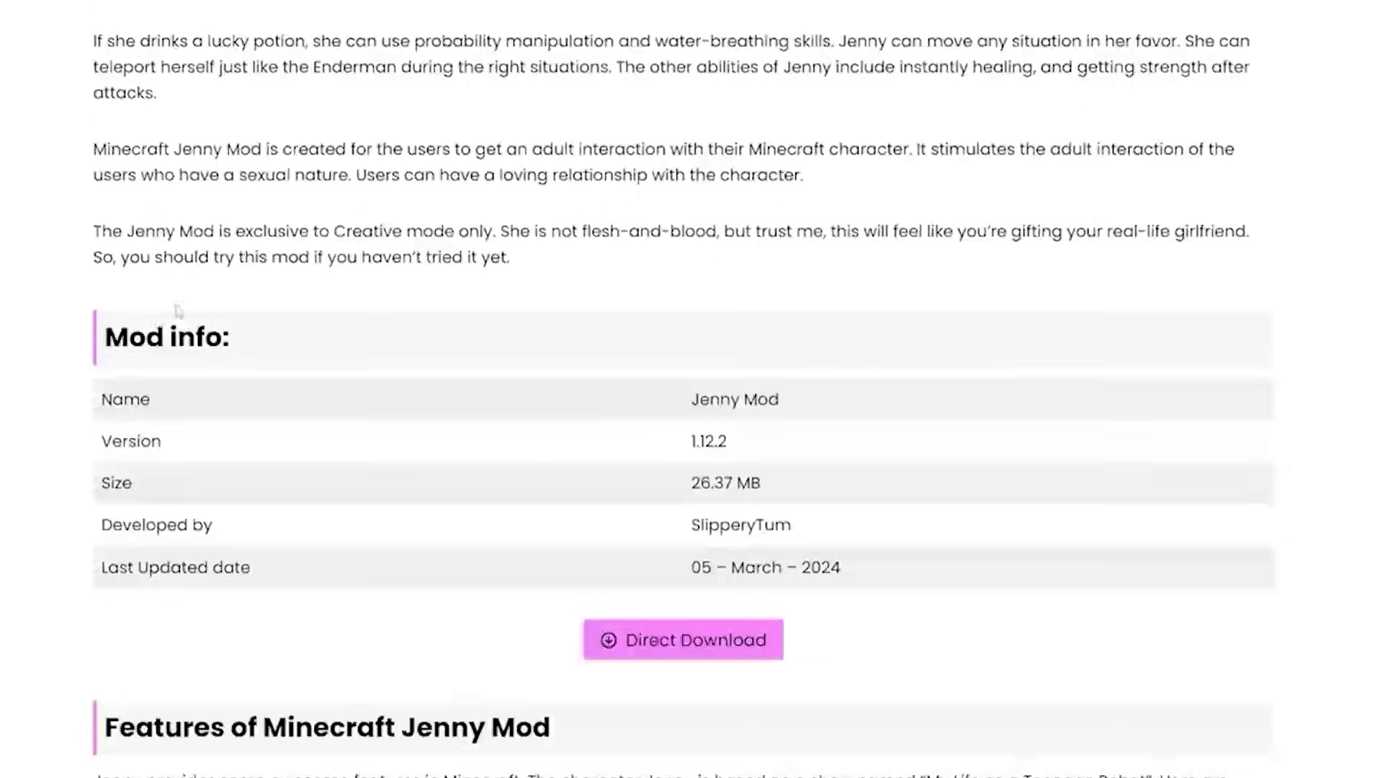
scroll(384, 315, down, 3)
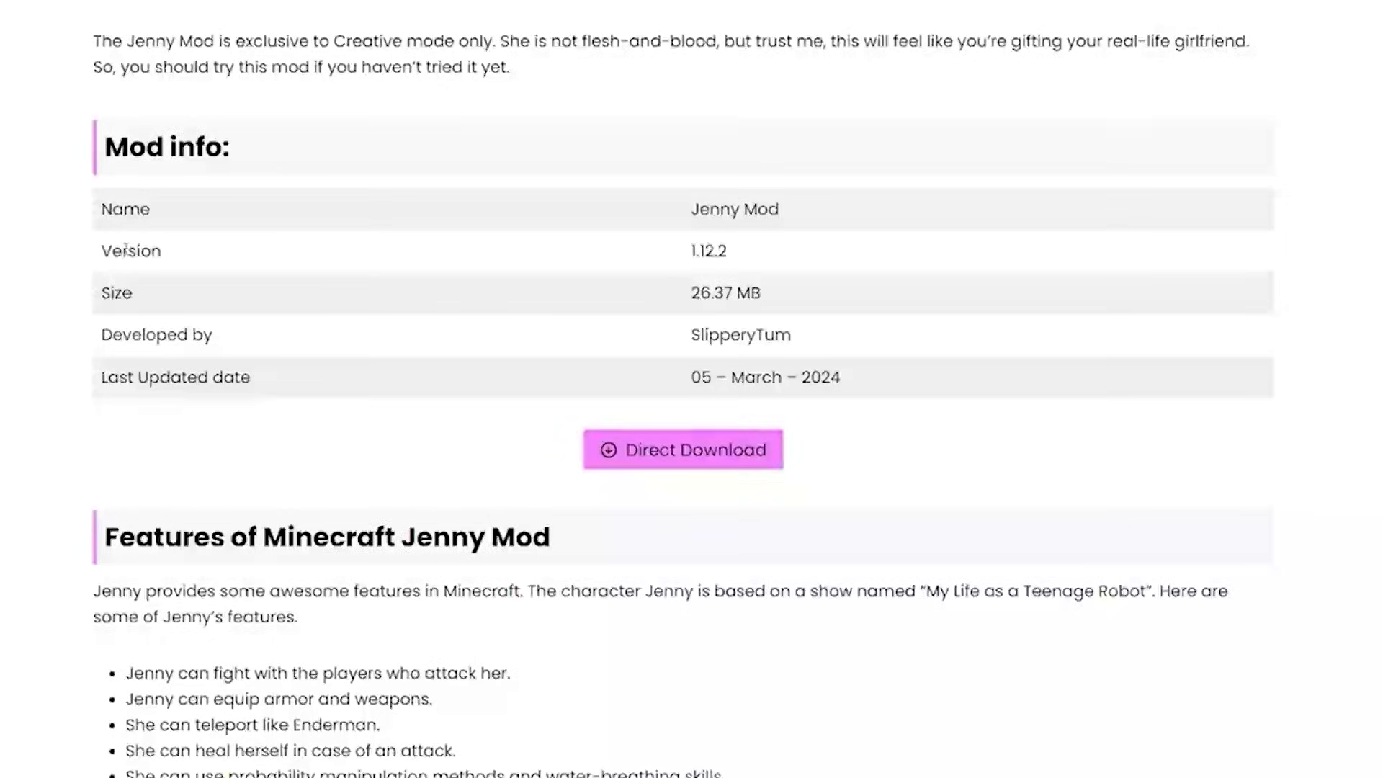
click(672, 461)
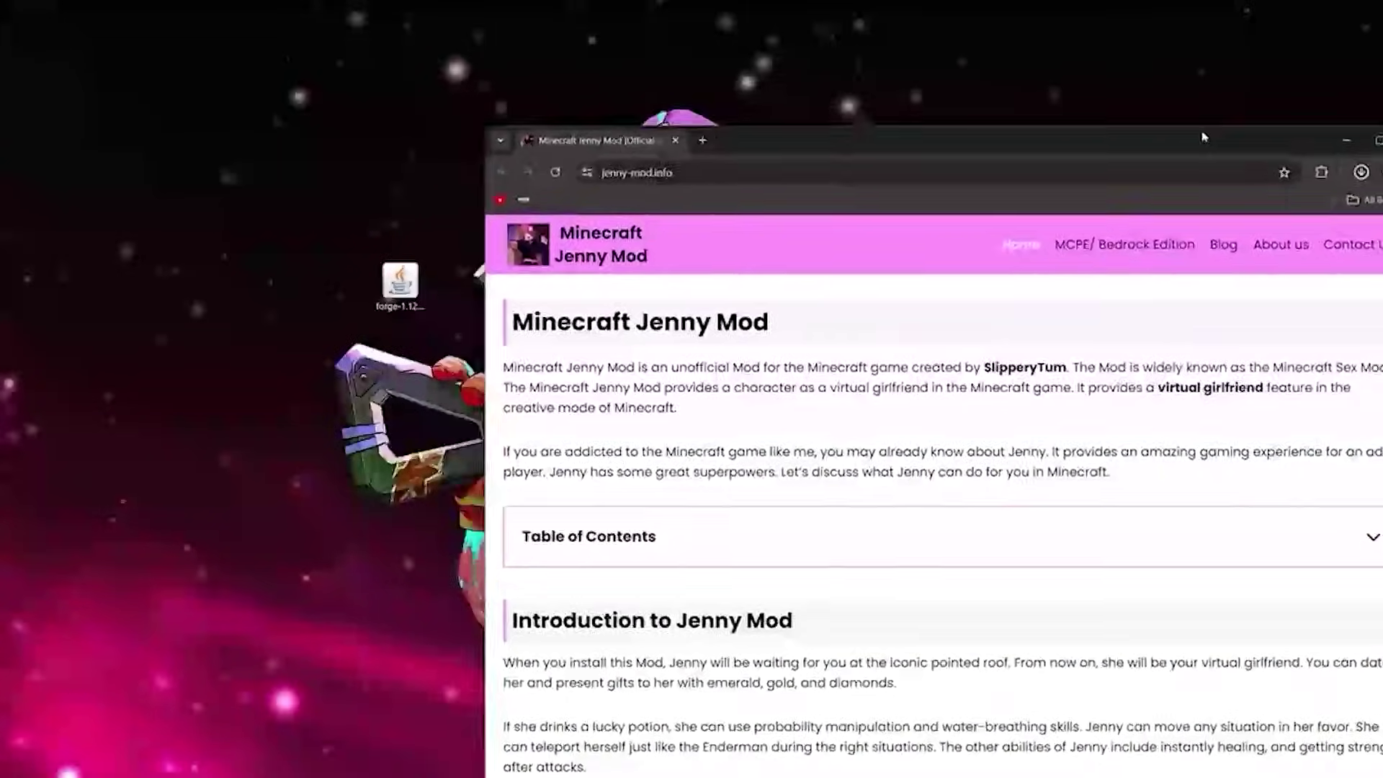
Step: Place the downloaded mod file and the Forge installer side by side on the desktop
click(400, 283)
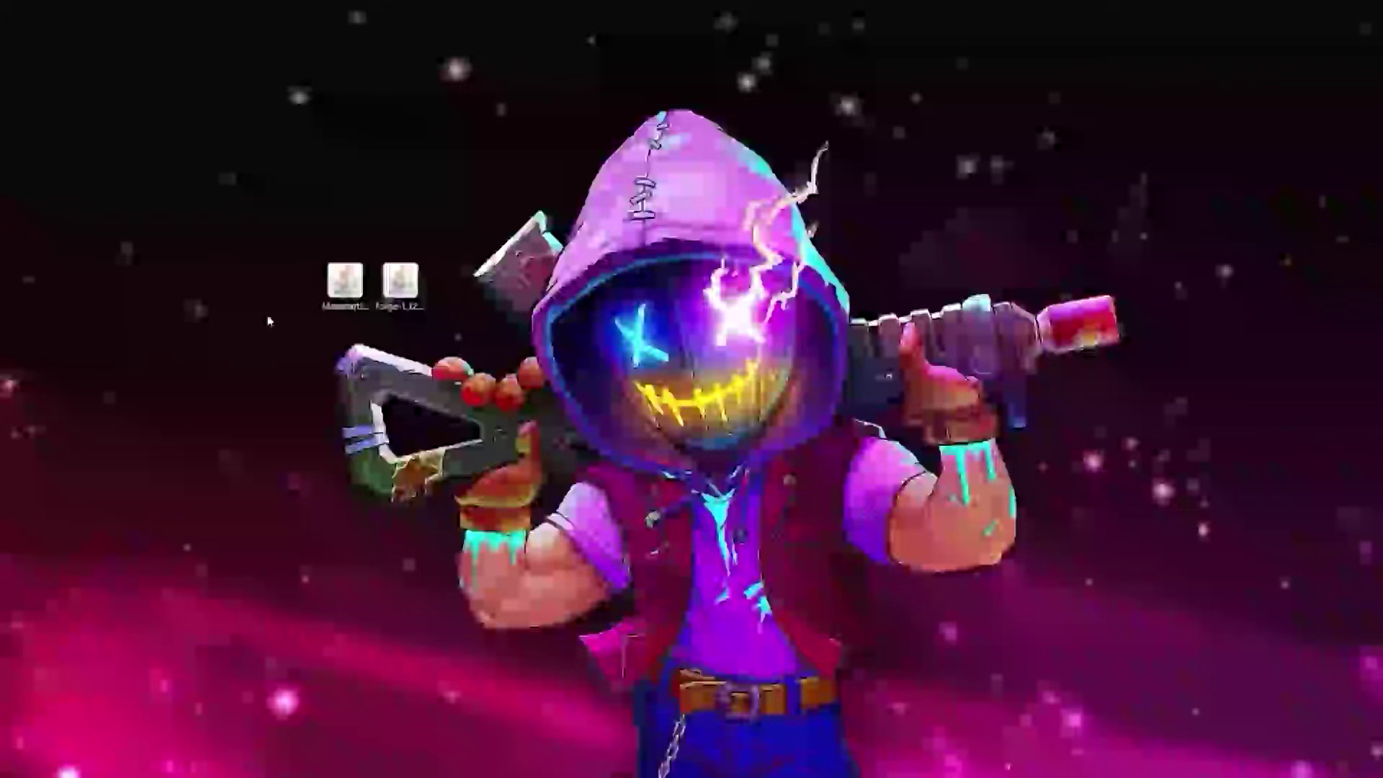
drag(481, 325, 455, 283)
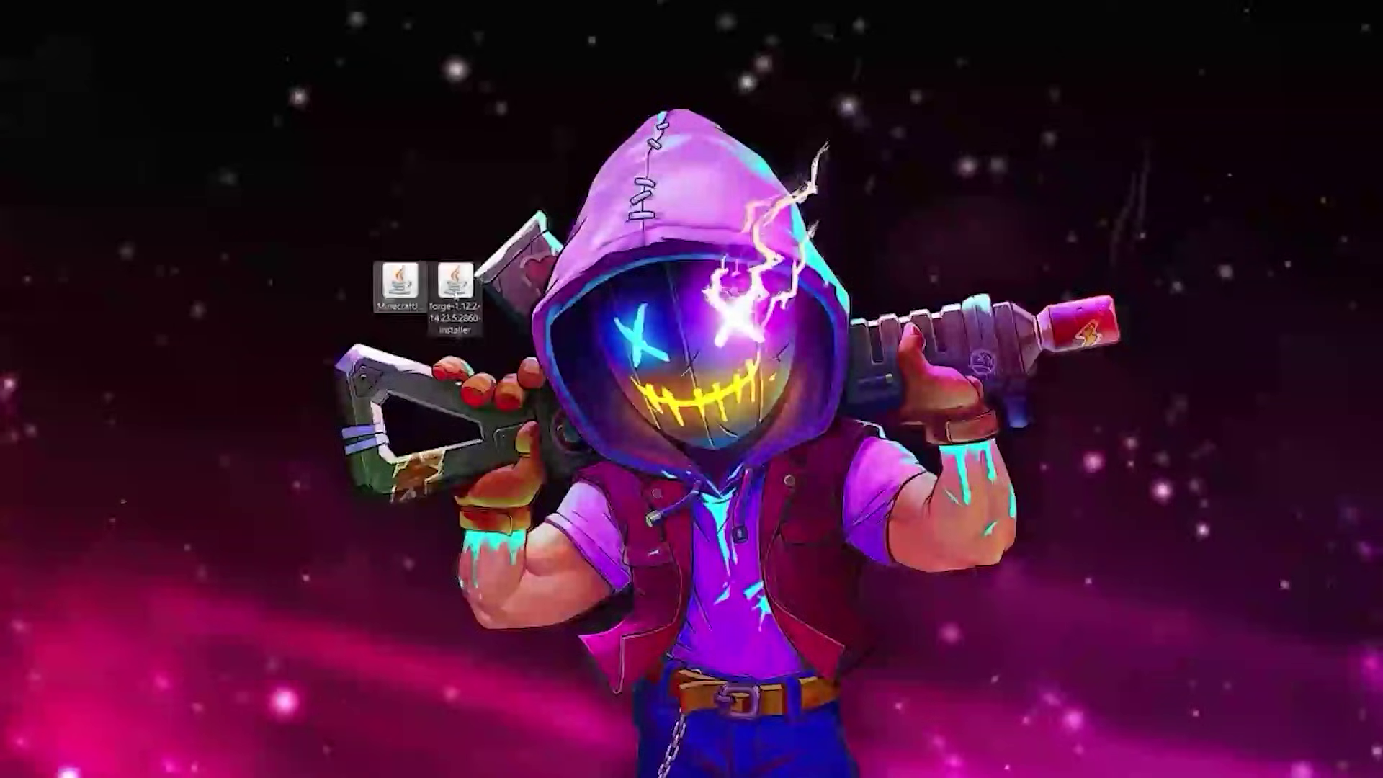
click(481, 236)
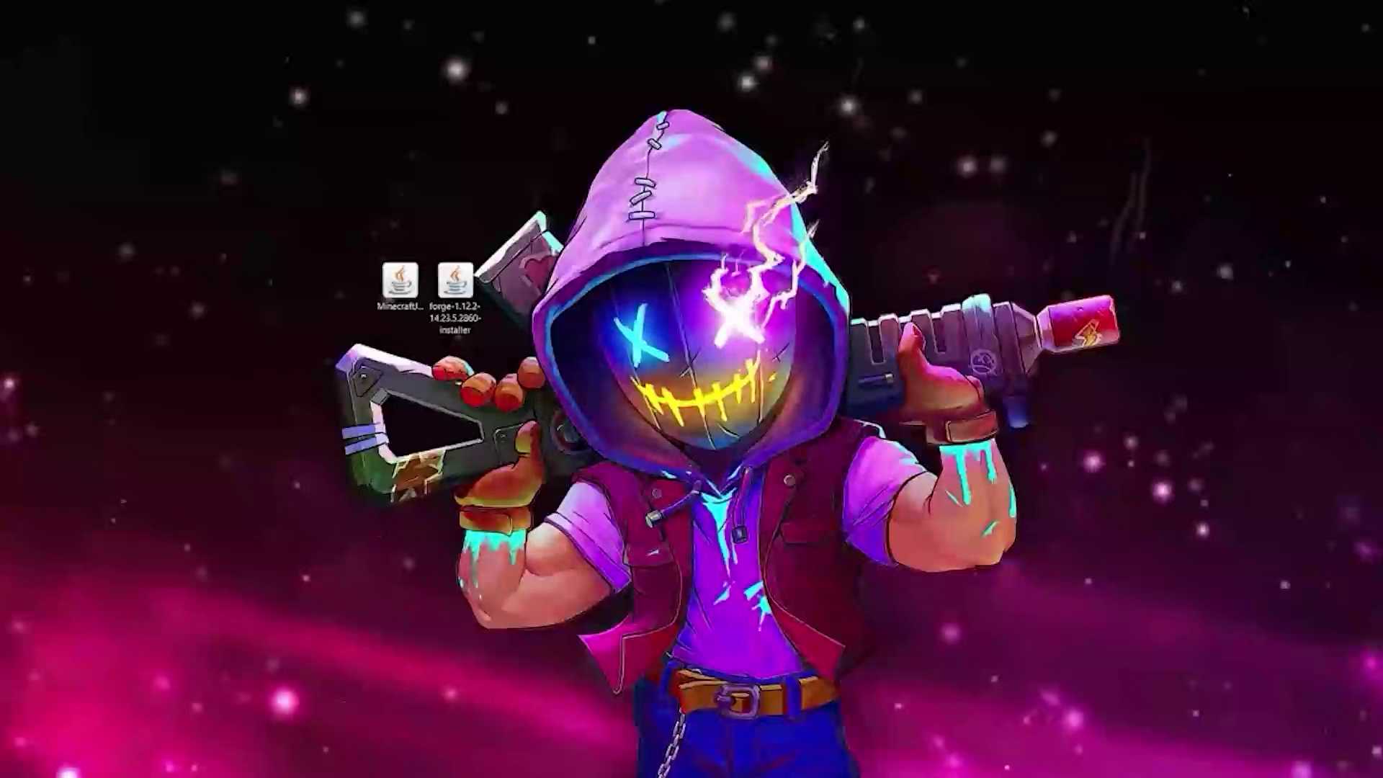
Step: Open the mods folder inside .minecraft by way of %appdata% and move the downloaded mod file from the desktop into it
key(super)
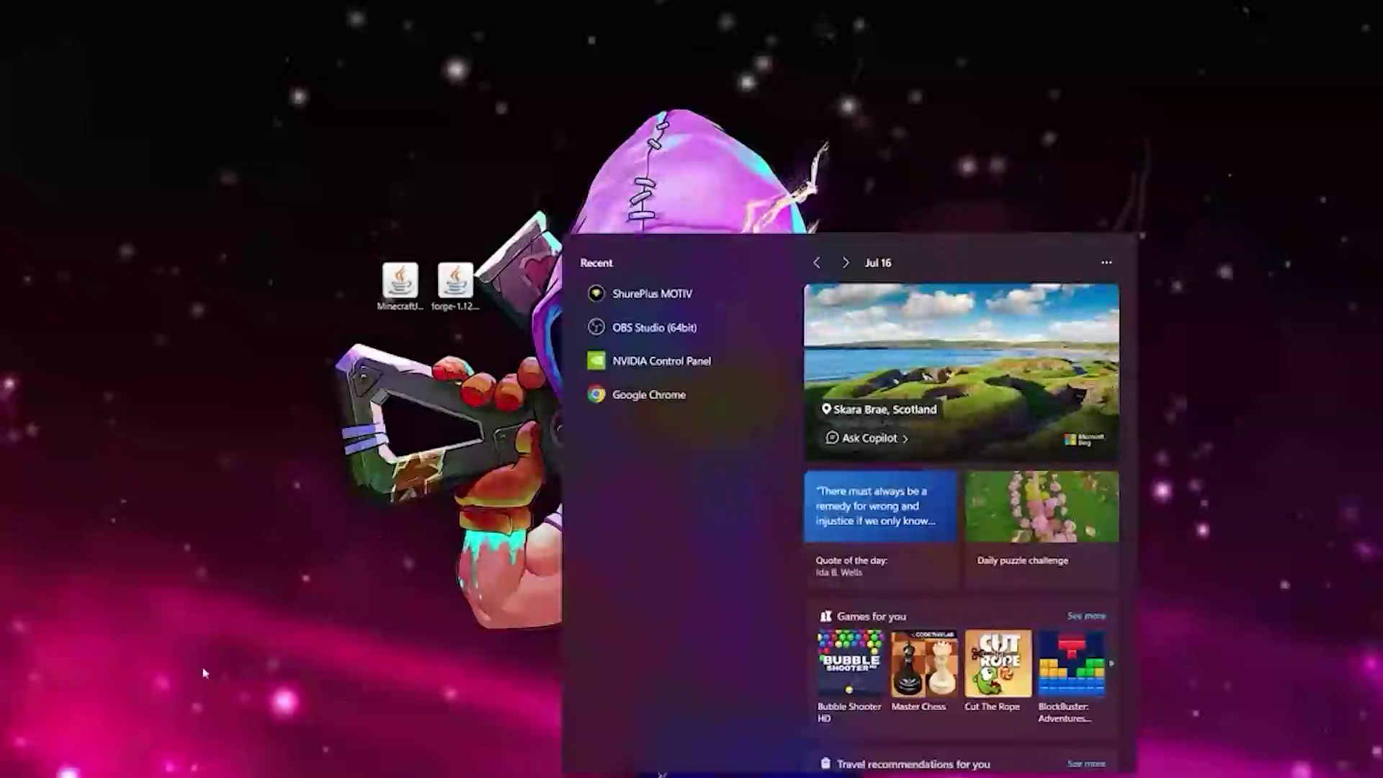
text(%appdata%)
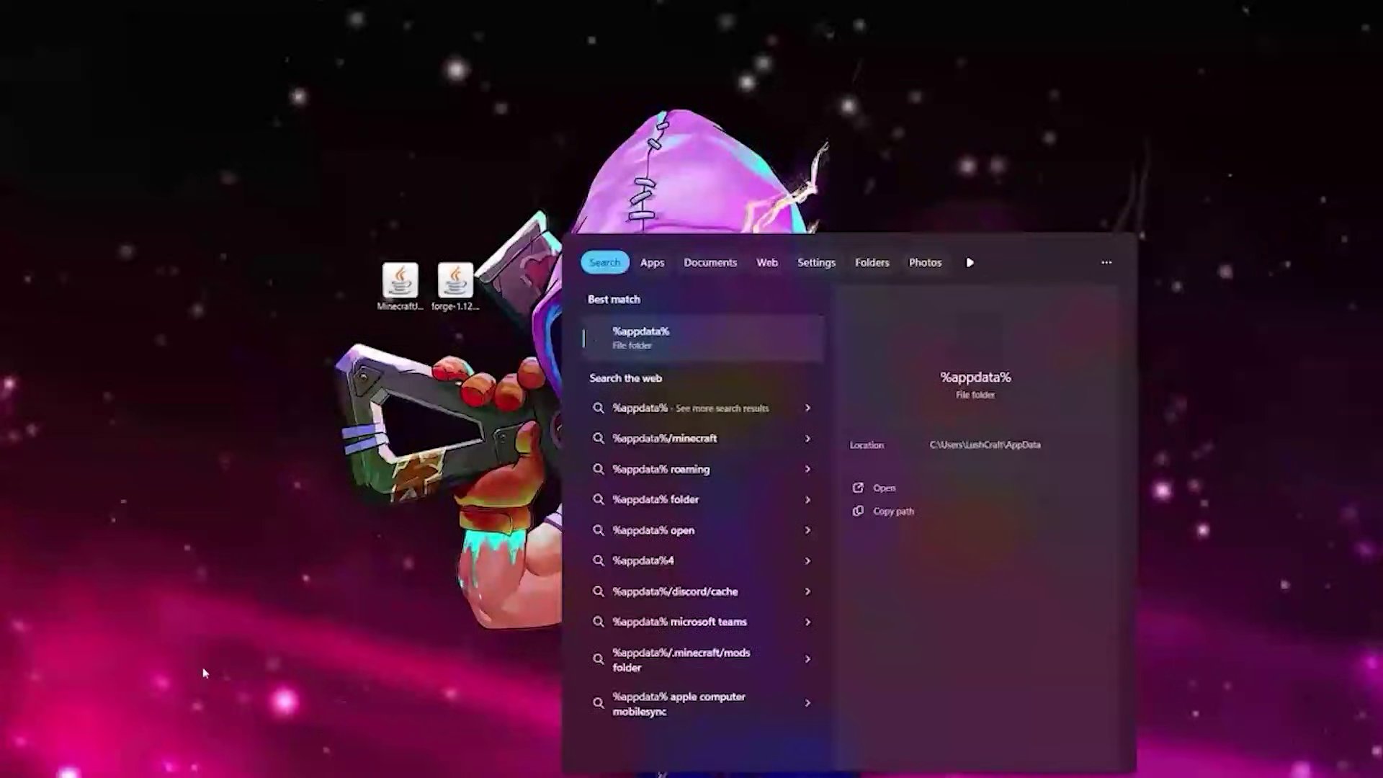
key(Return)
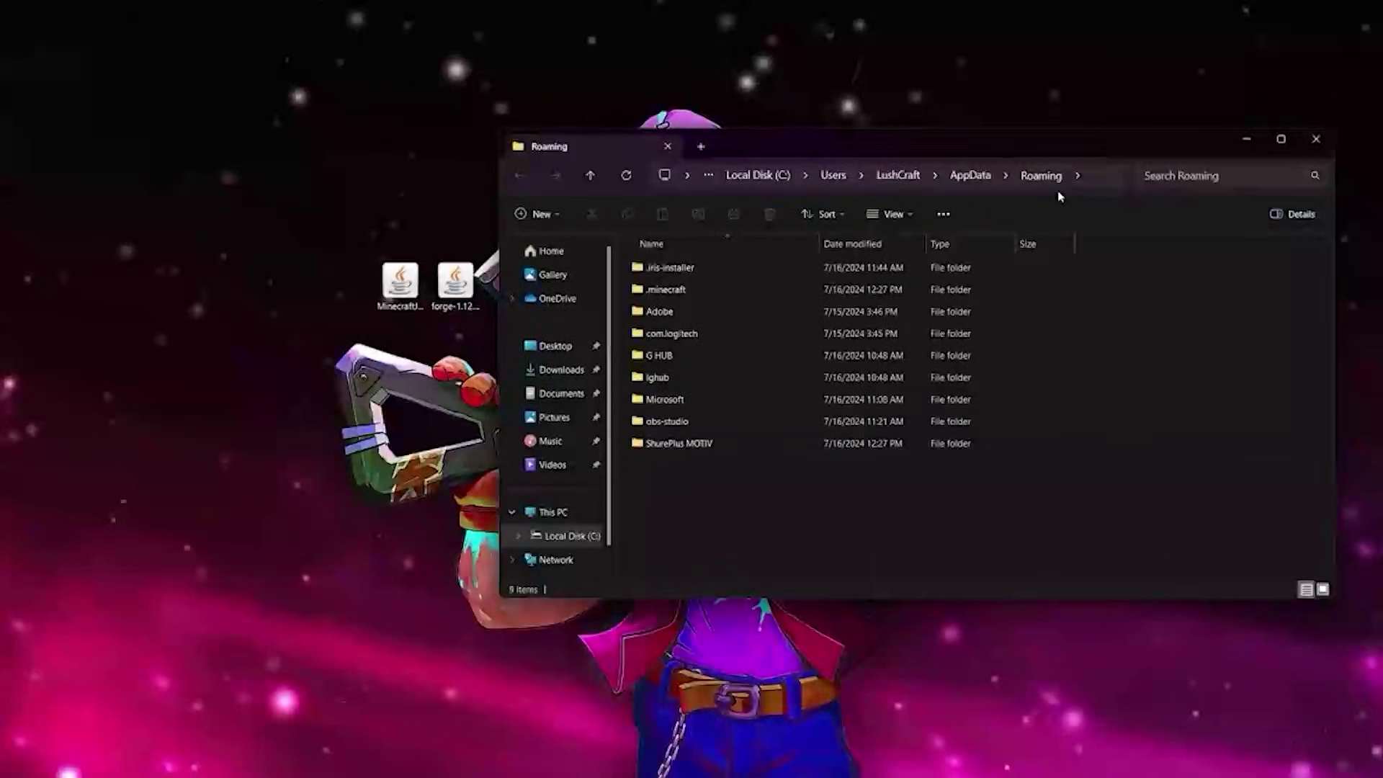
double_click(666, 290)
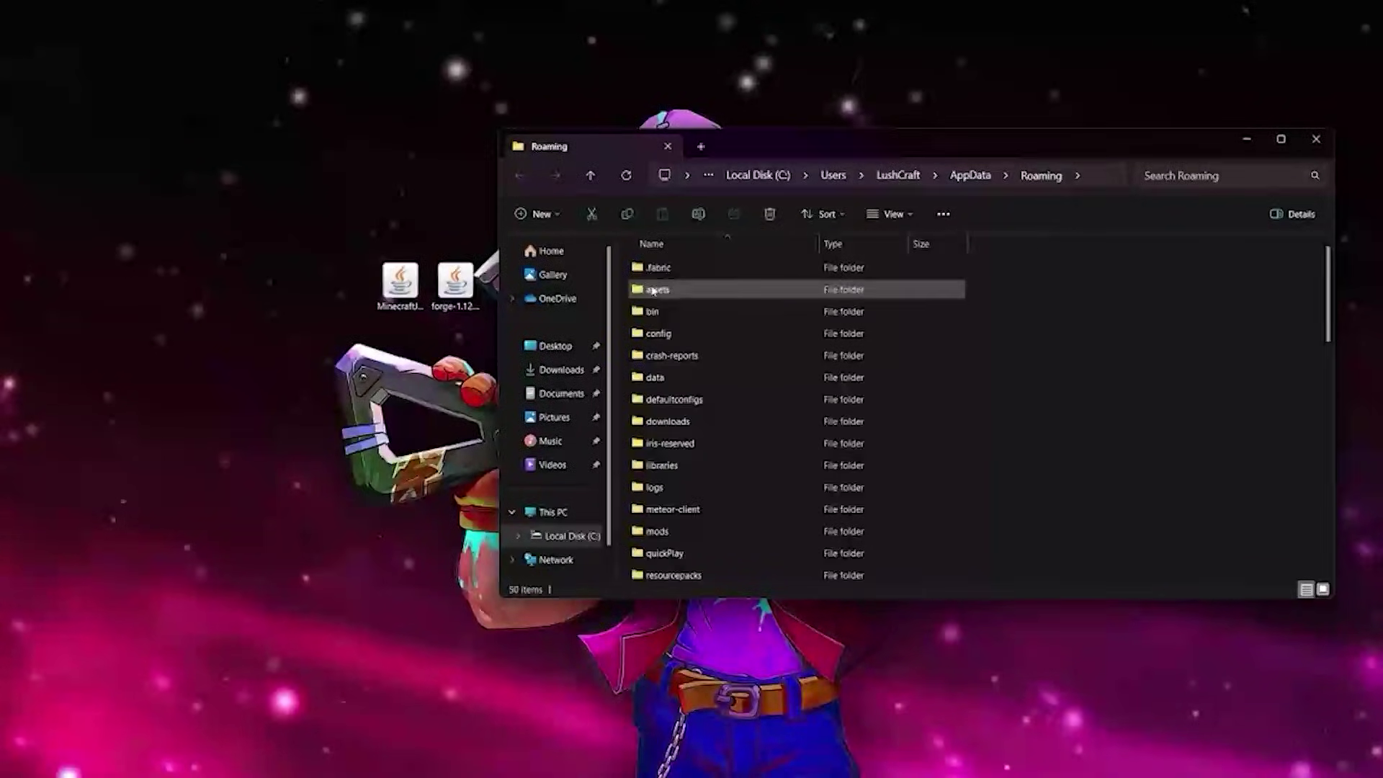
double_click(659, 533)
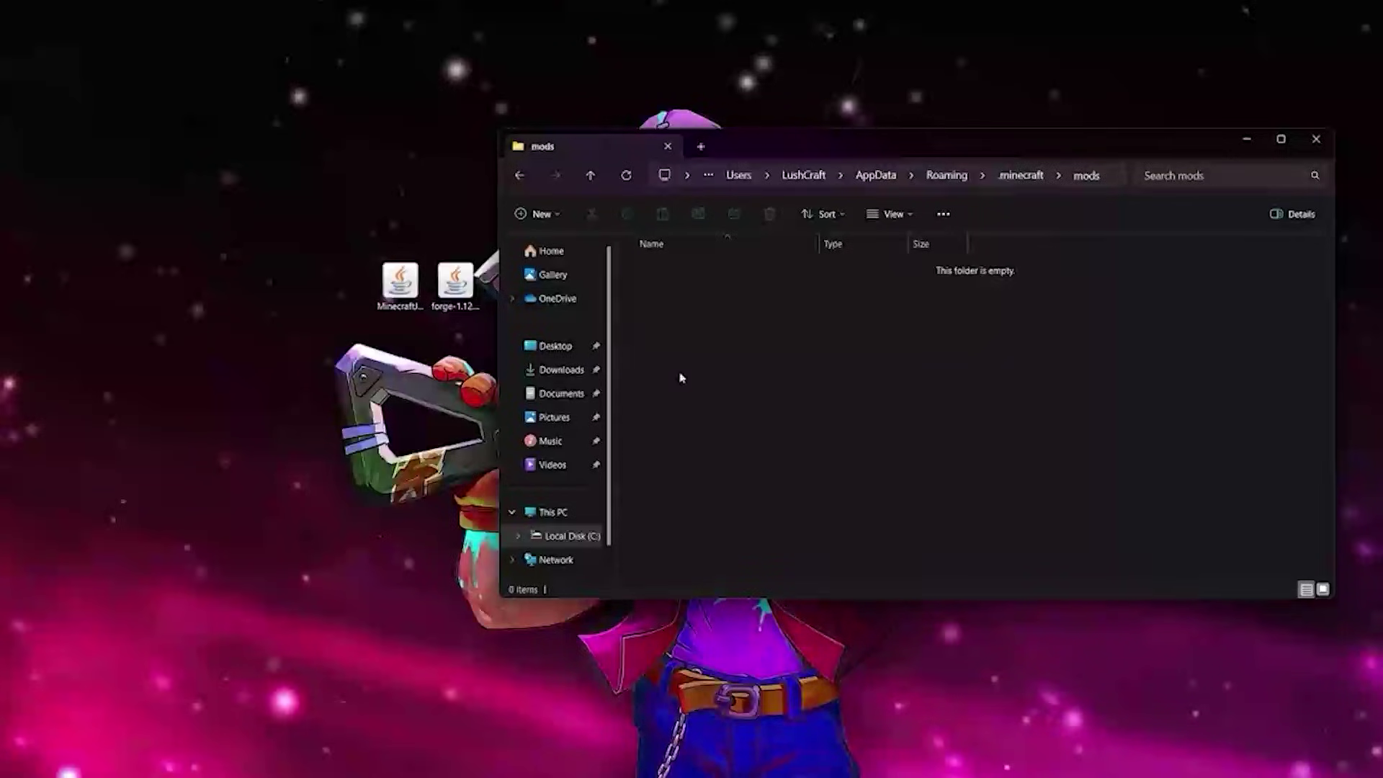
drag(400, 283, 730, 314)
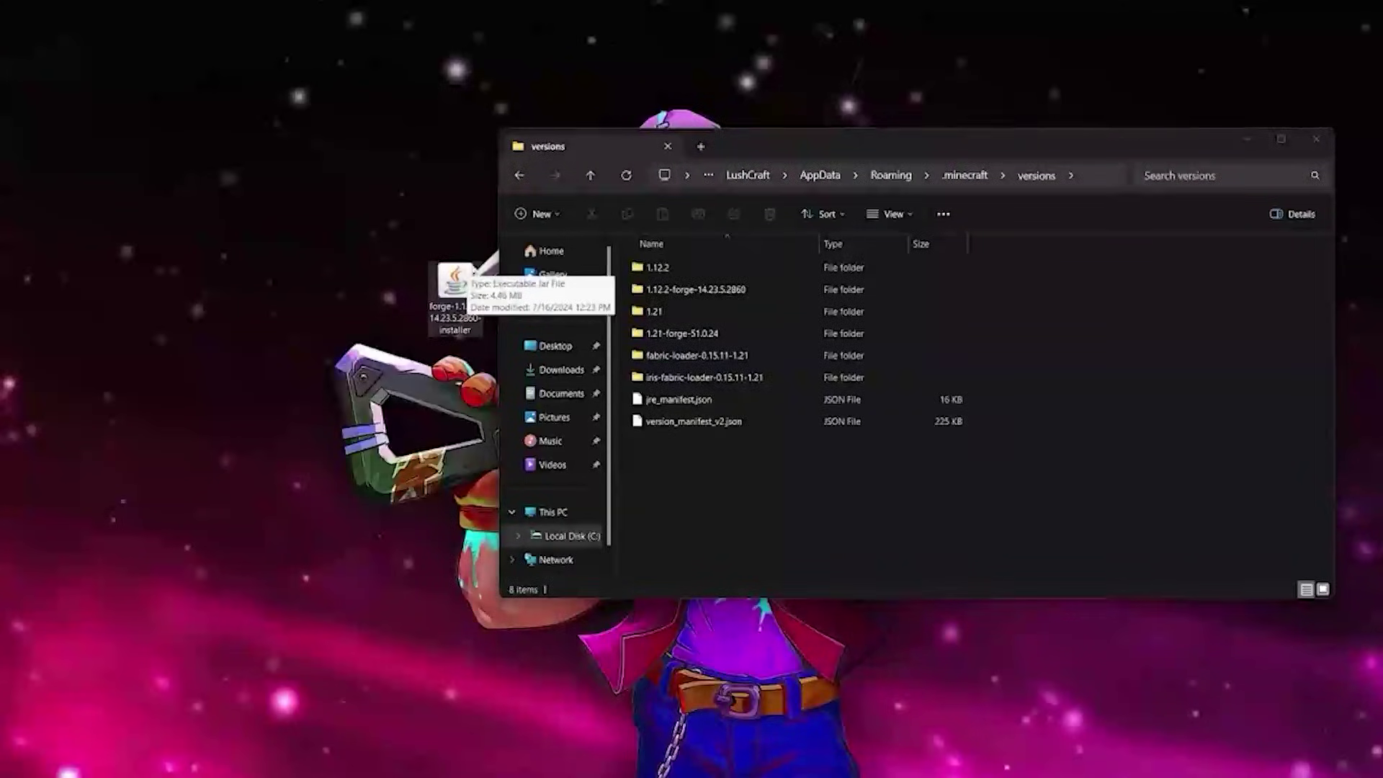
Step: Run the Forge 1.12.2-14.23.5.2860 installer from the desktop and install the client into the .minecraft folder
double_click(455, 281)
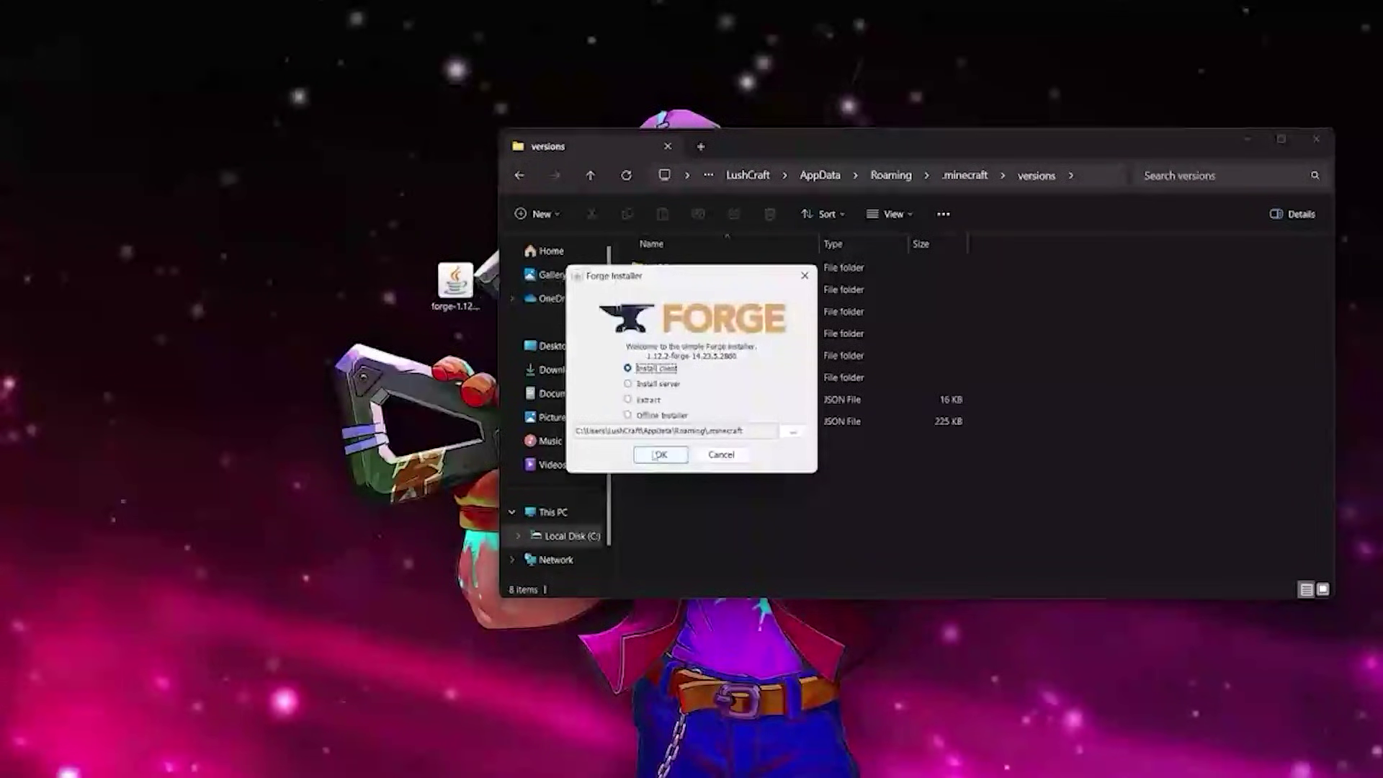
click(659, 455)
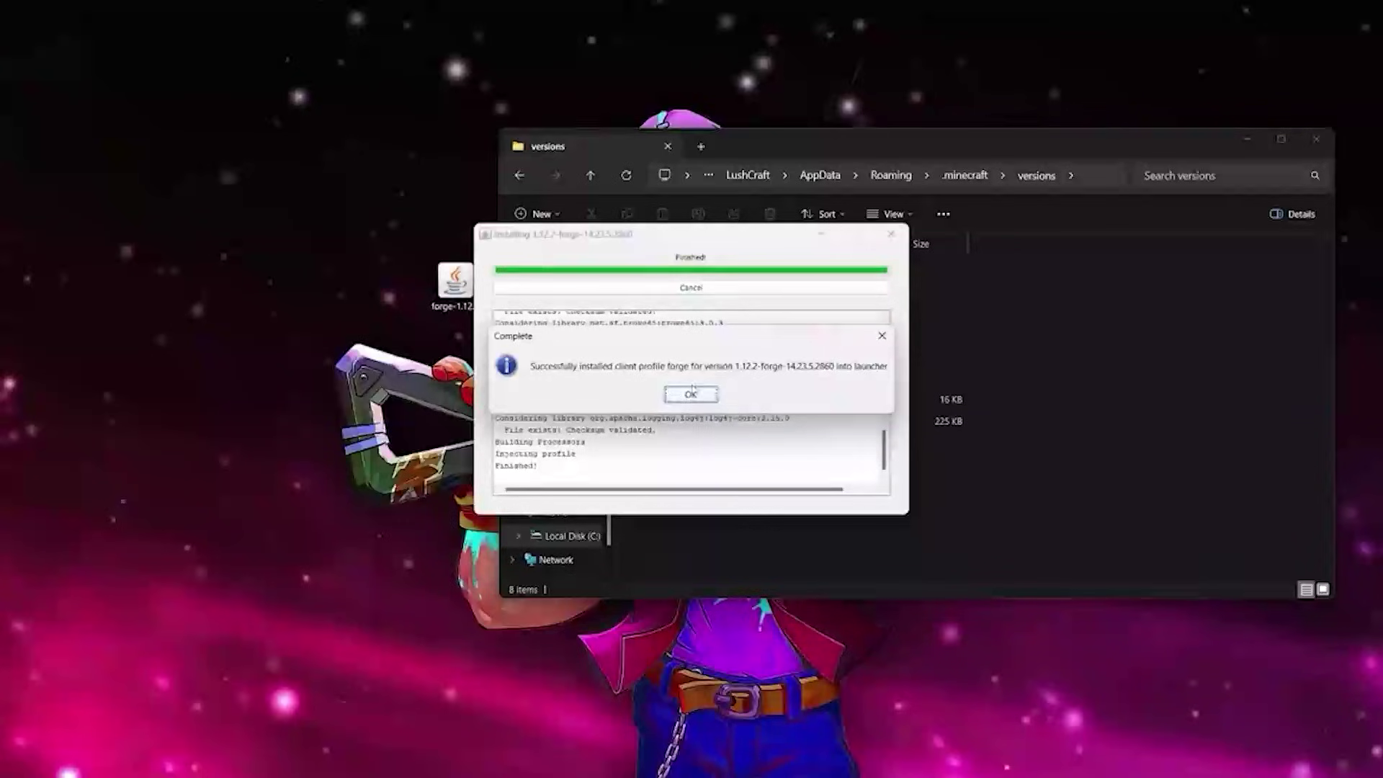
click(693, 394)
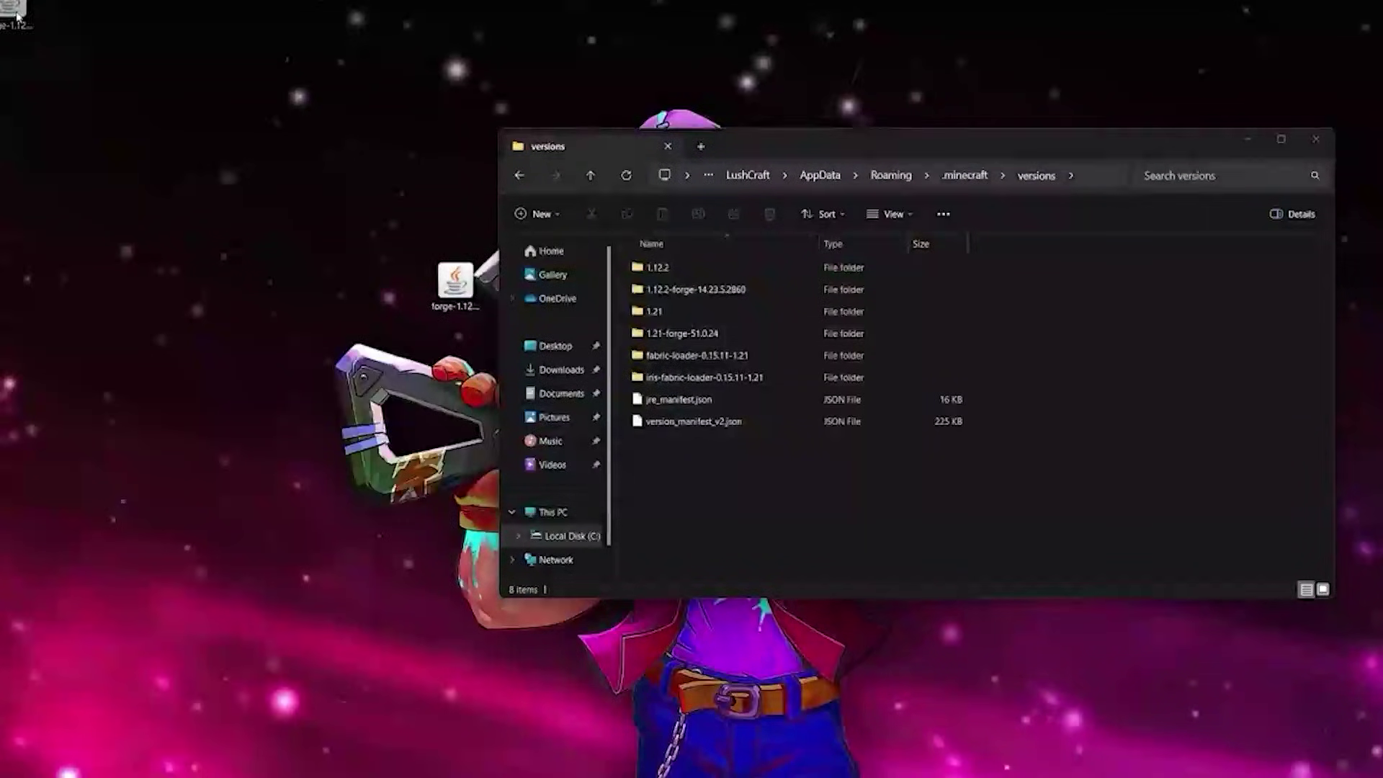
Step: Try to delete the Forge installer from the desktop
key(Delete)
click(810, 343)
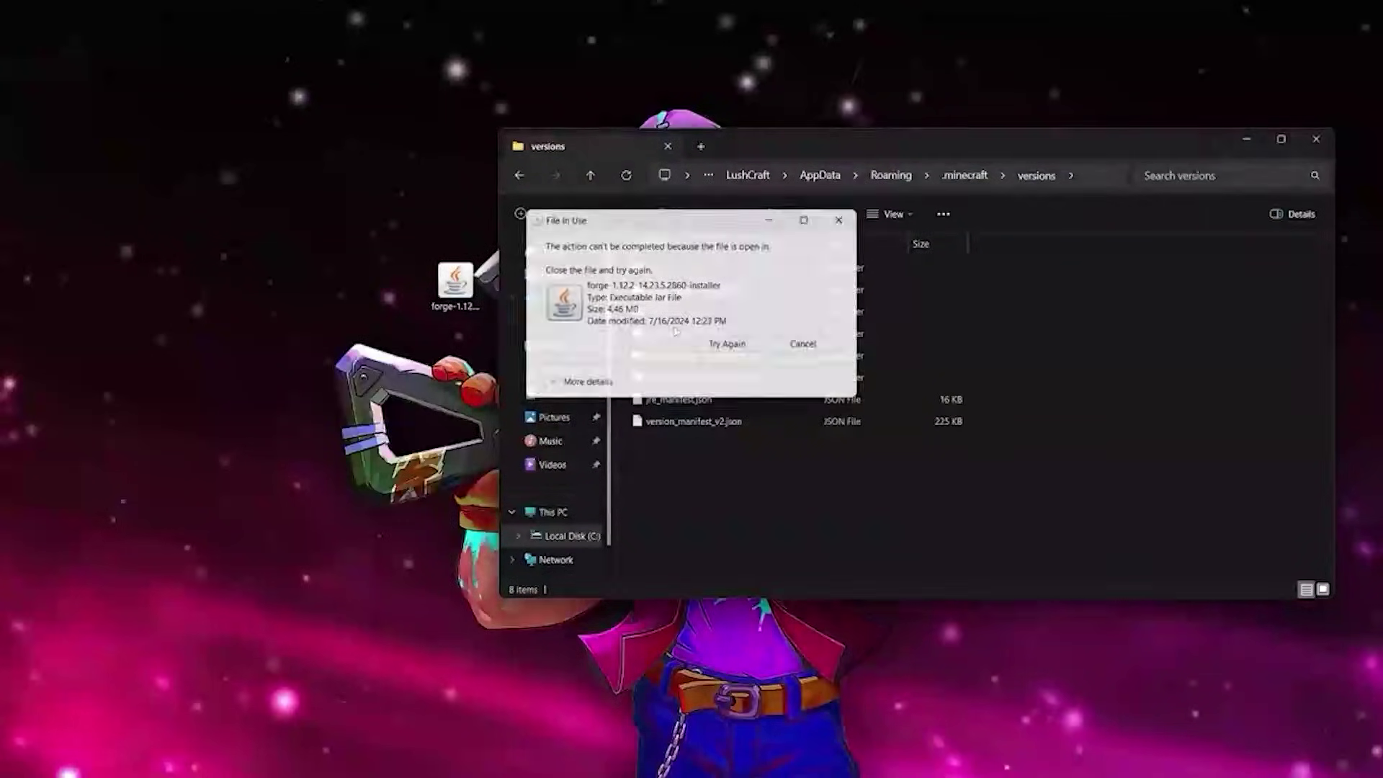
Step: Check the 1.12.2-forge-14.23.5.2860 folder in versions, then close the window and clear the Forge installer off the desktop
click(689, 296)
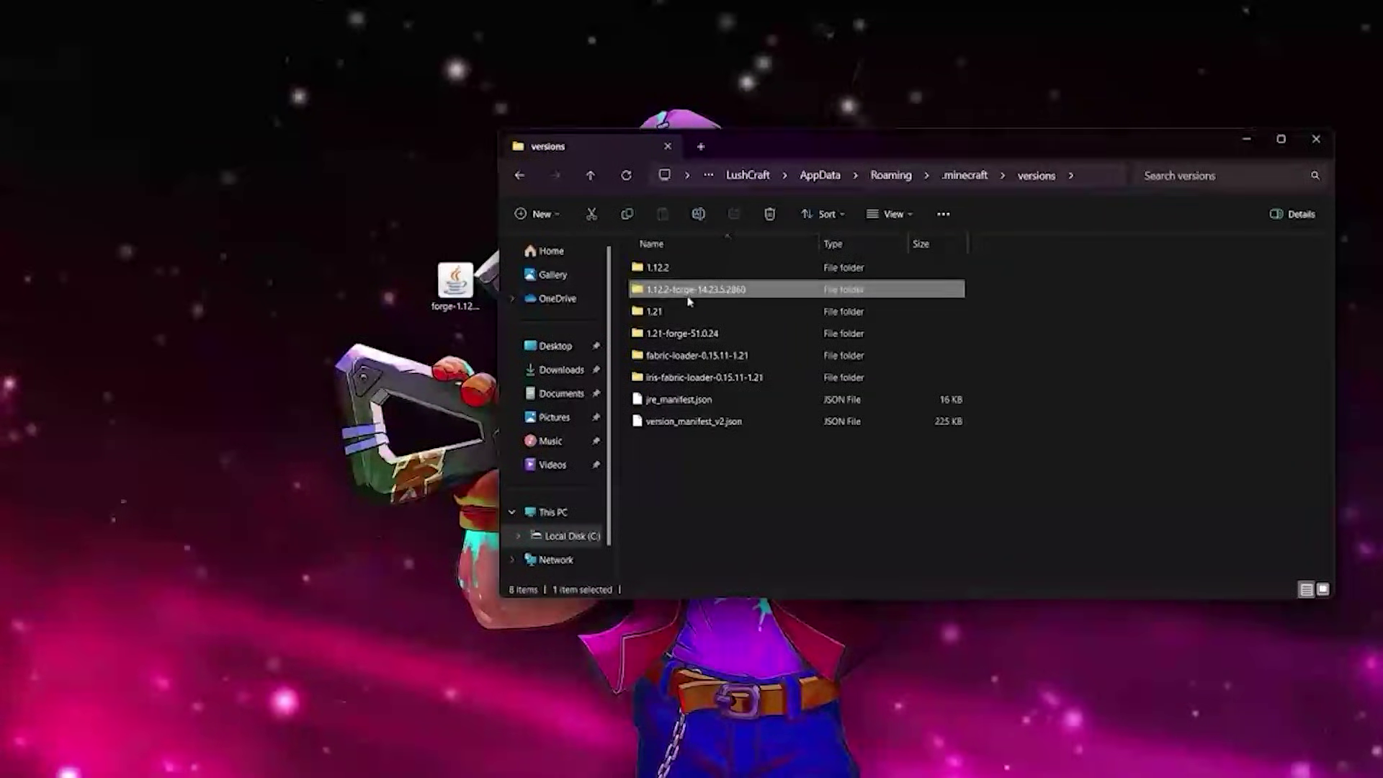
click(1167, 351)
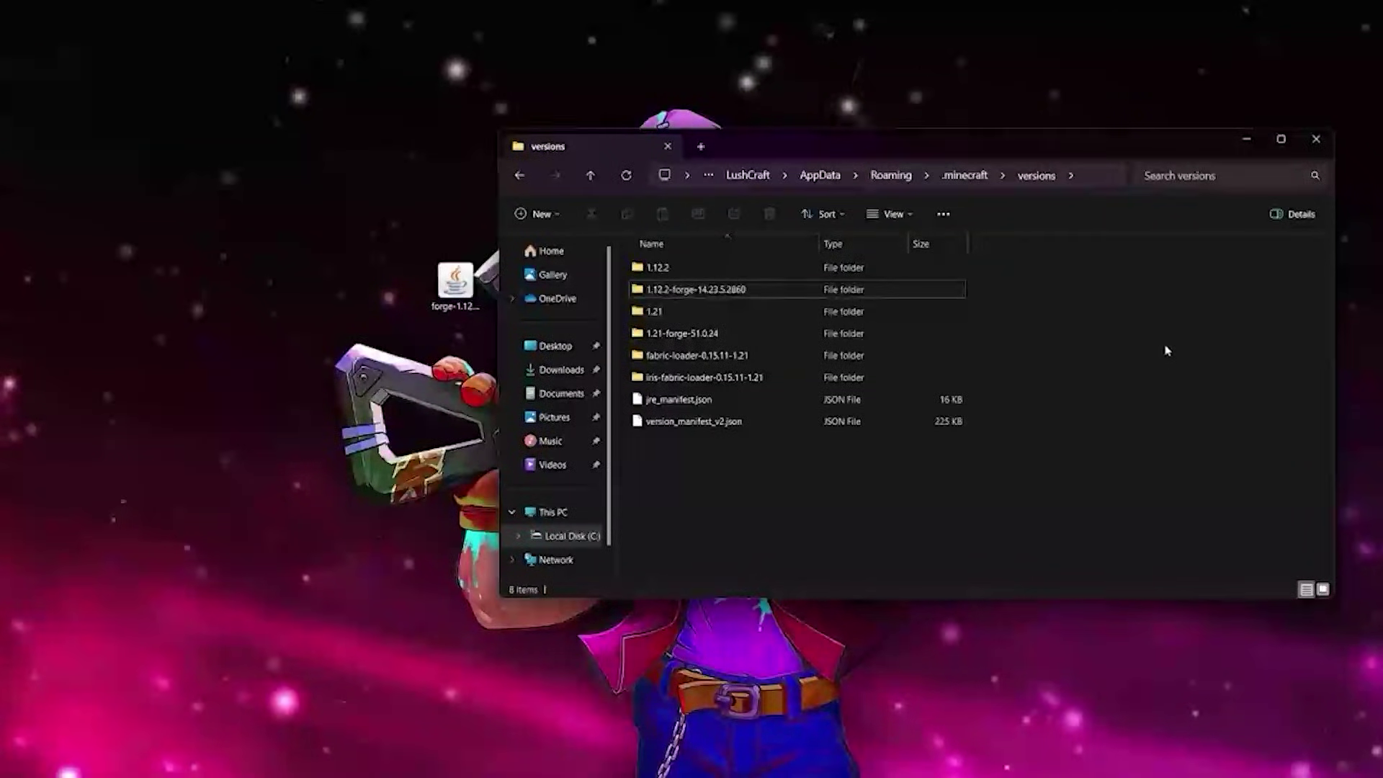
click(1317, 139)
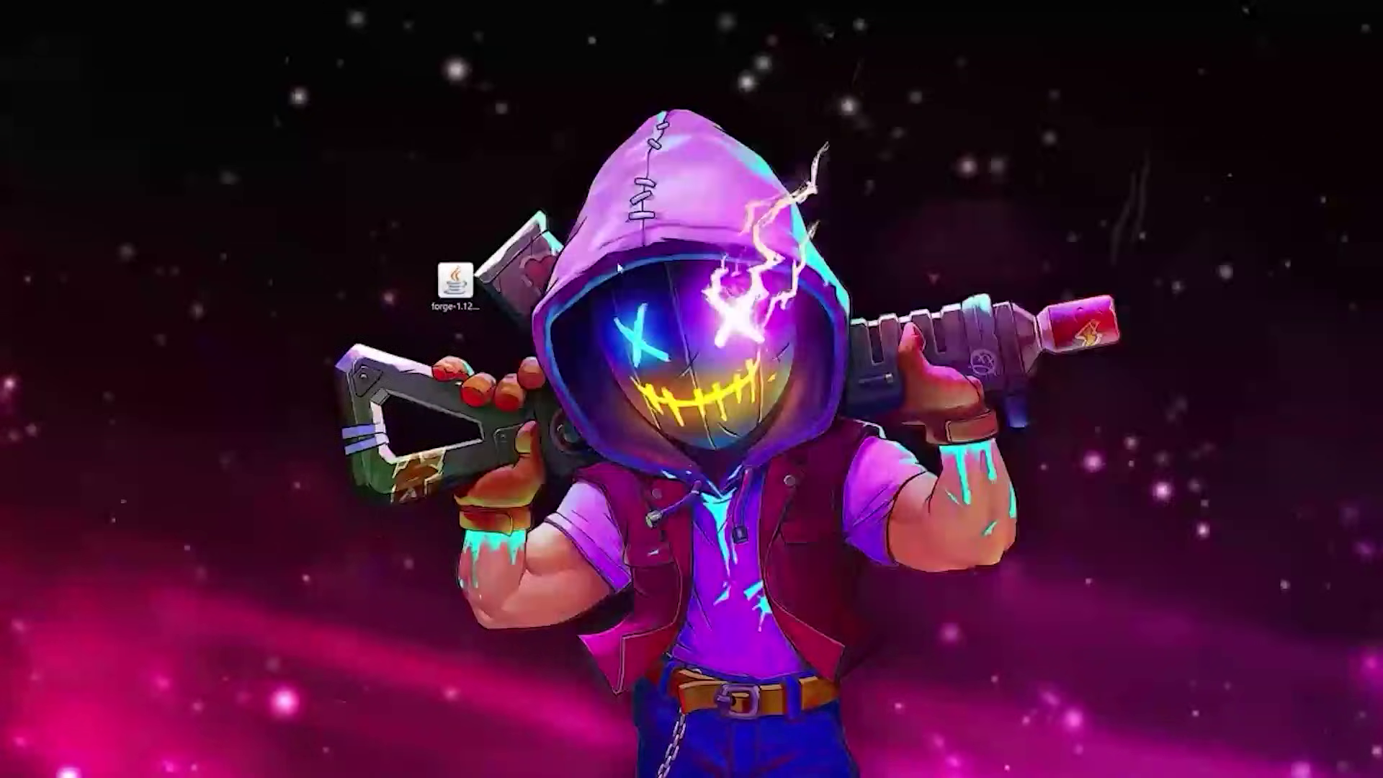
drag(455, 282, 1, 4)
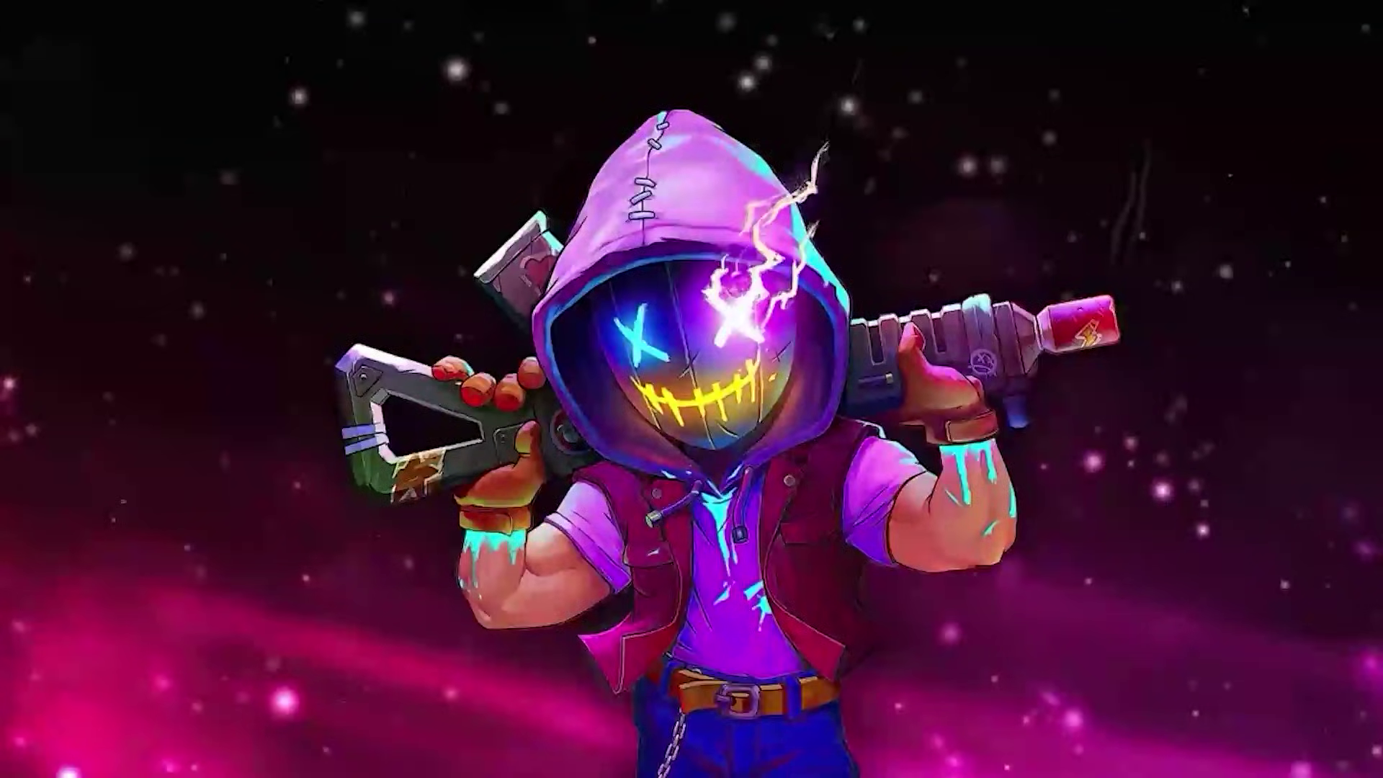
Step: Open the Minecraft launcher and start the game with the forge installation 1.12.2-forge-14.23.5.2860
key(super)
click(524, 603)
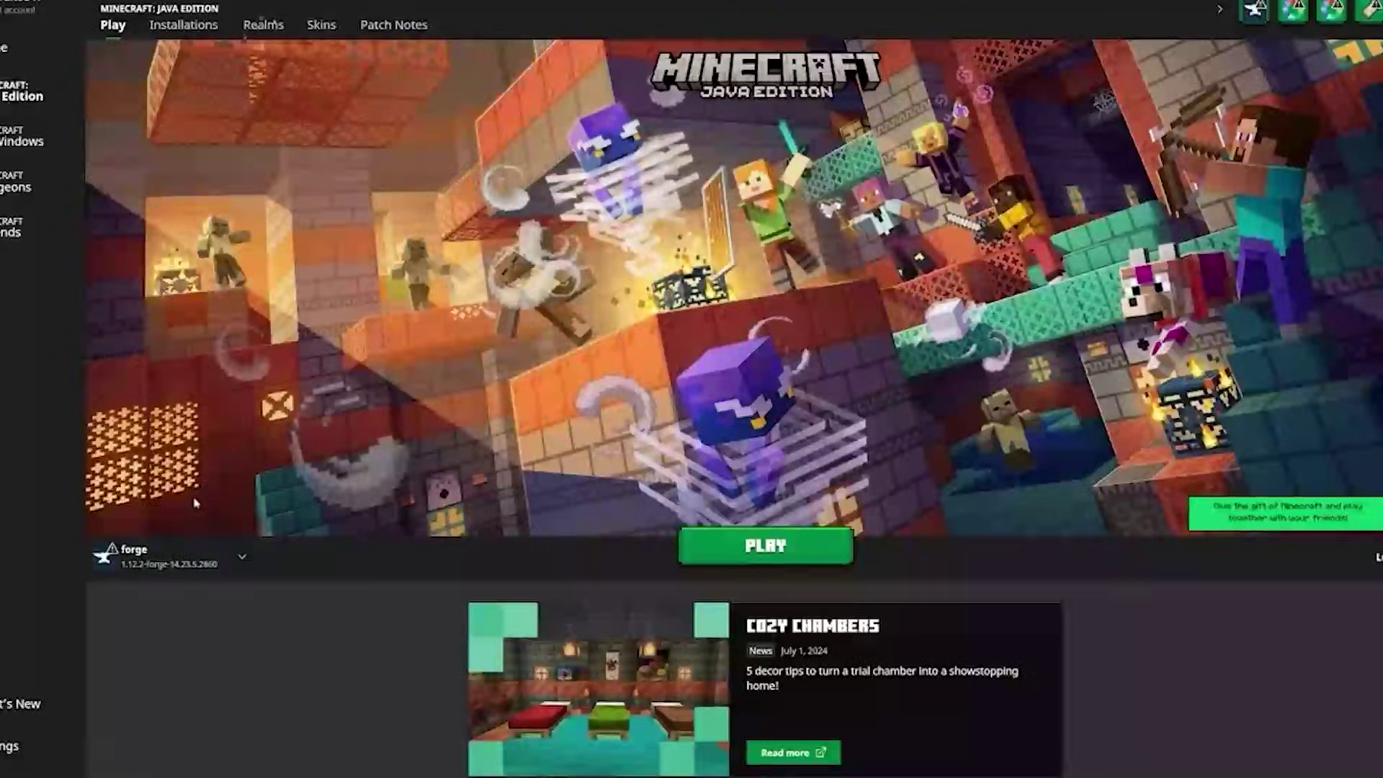
click(176, 563)
click(162, 350)
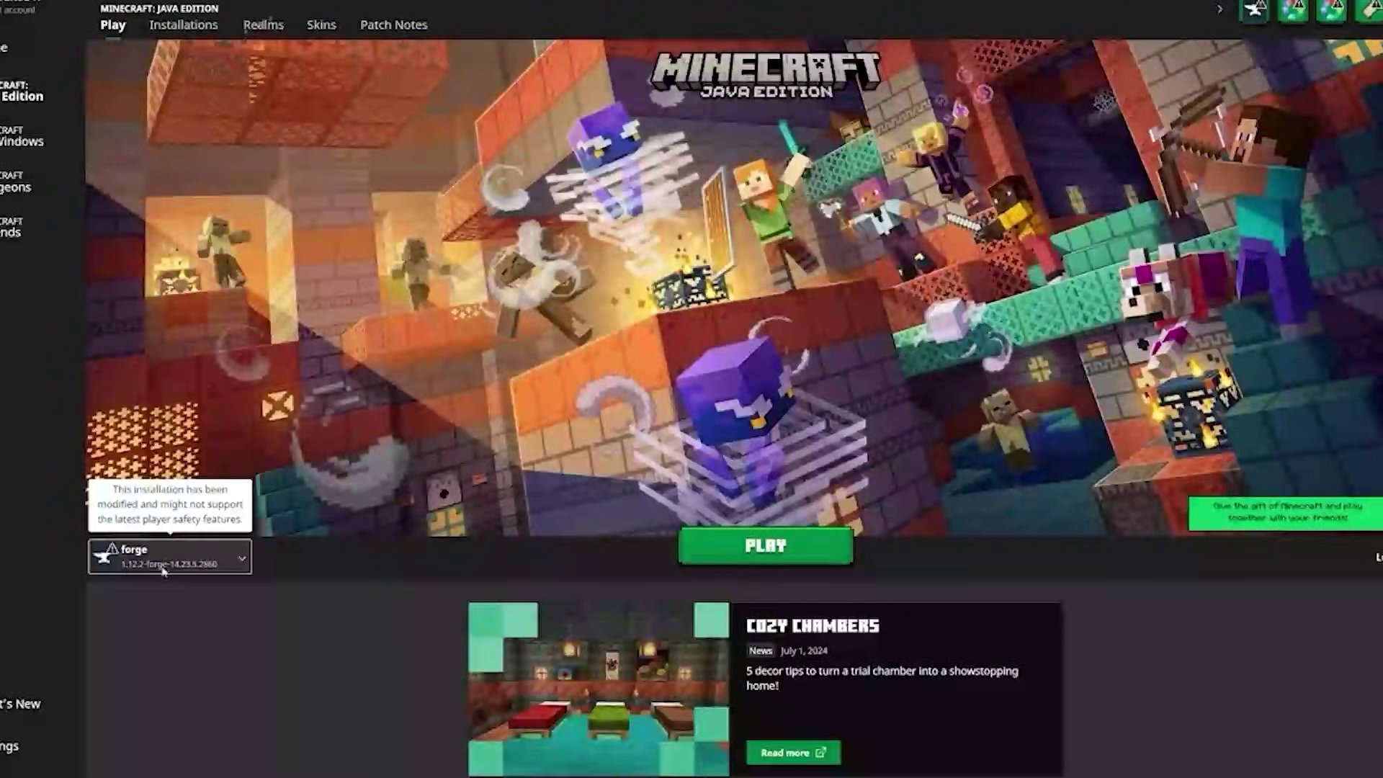
click(703, 542)
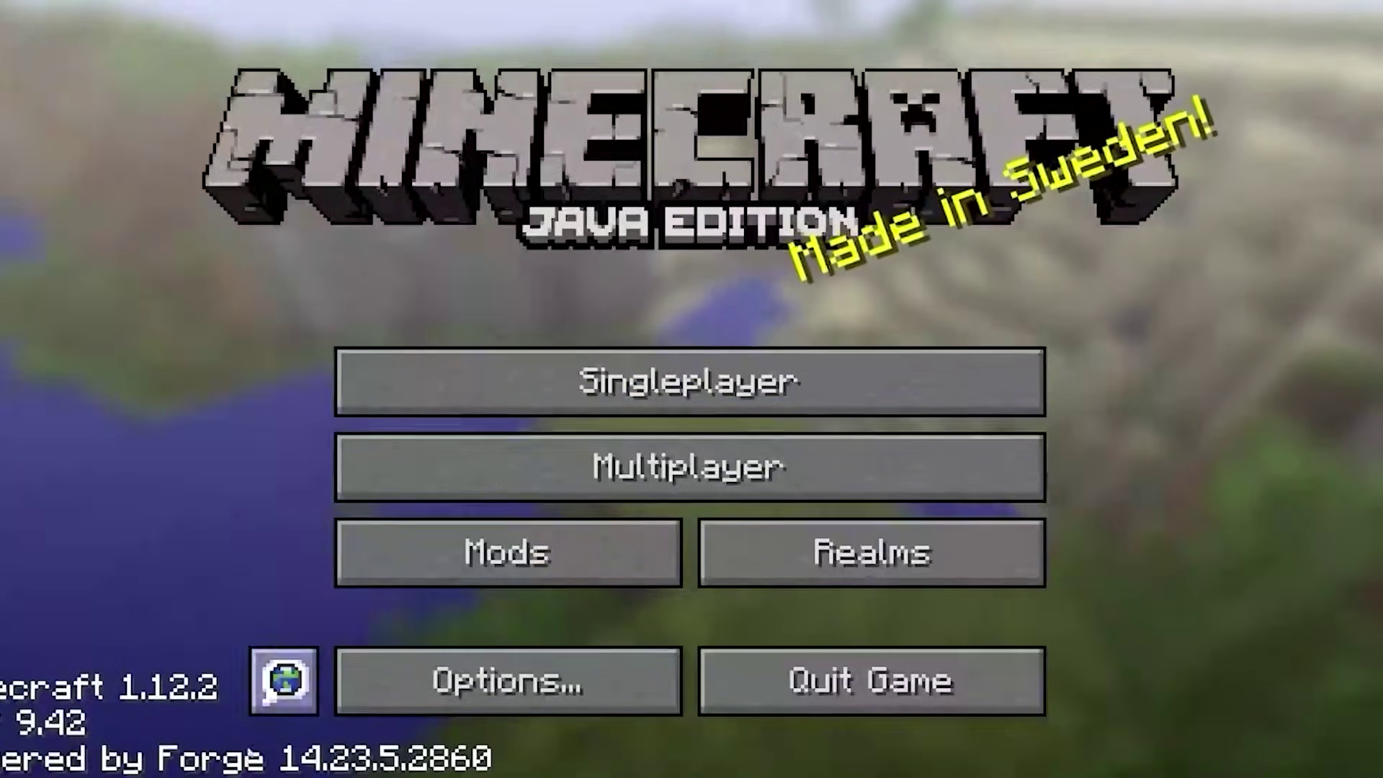
Step: Look up SchnurriTV's Sexmod in the game's mod list, read through its details and return to the title screen
click(561, 571)
scroll(228, 241, down, 5)
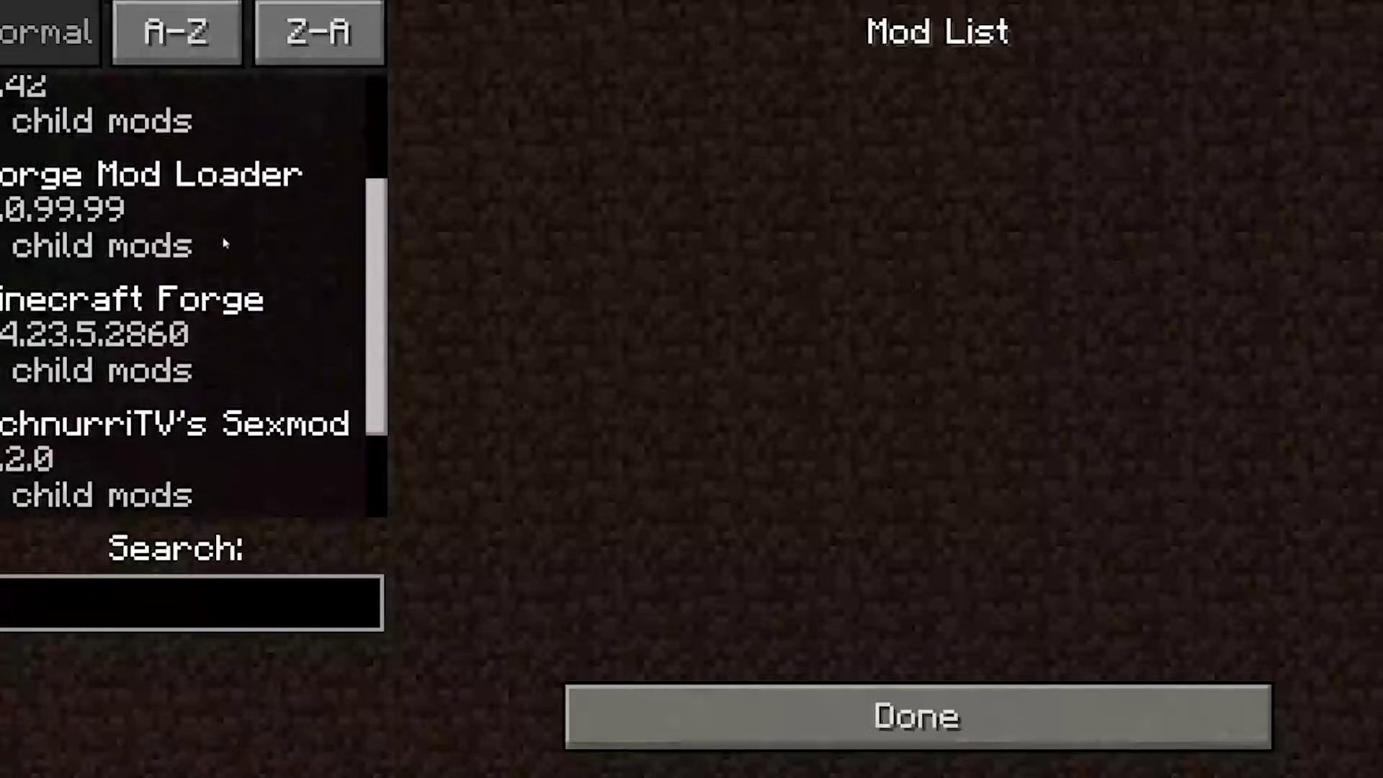
click(180, 310)
scroll(272, 283, up, 5)
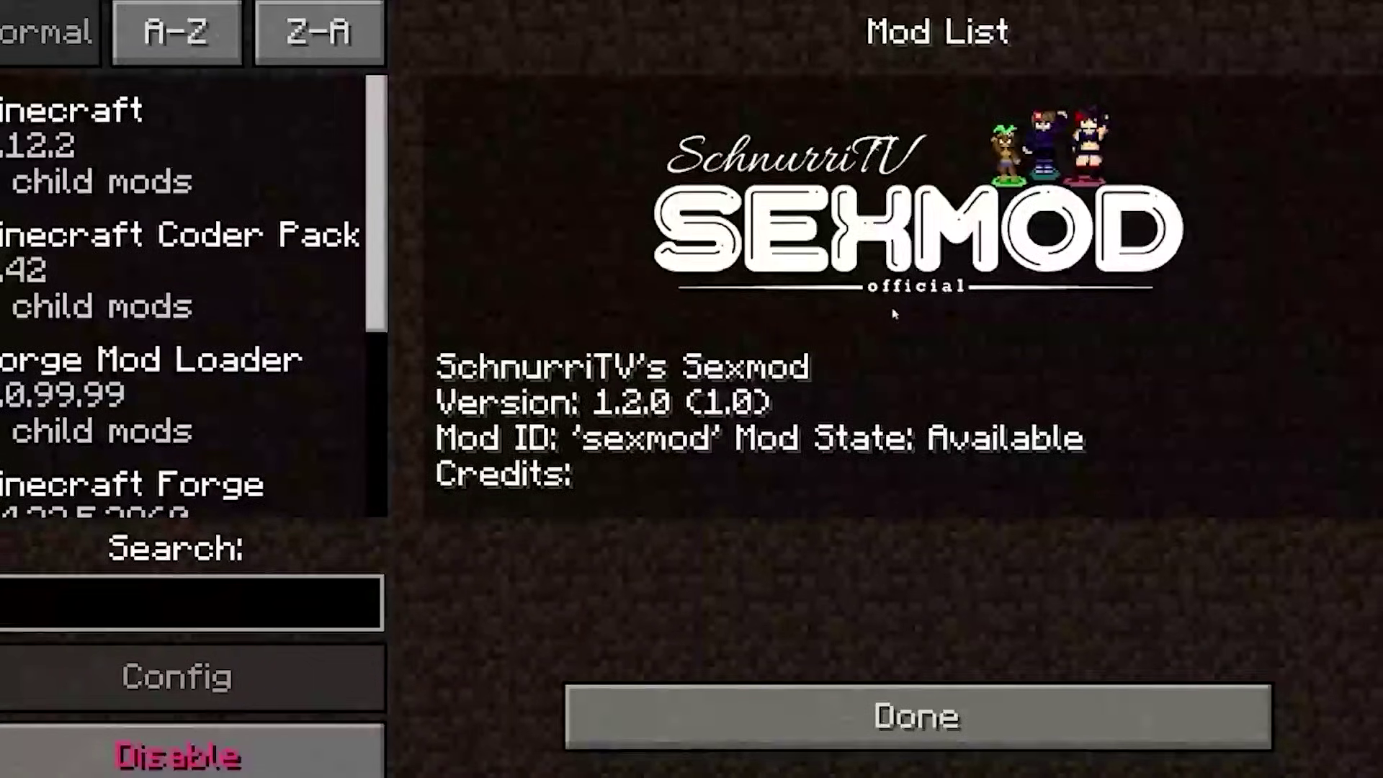
scroll(895, 324, down, 5)
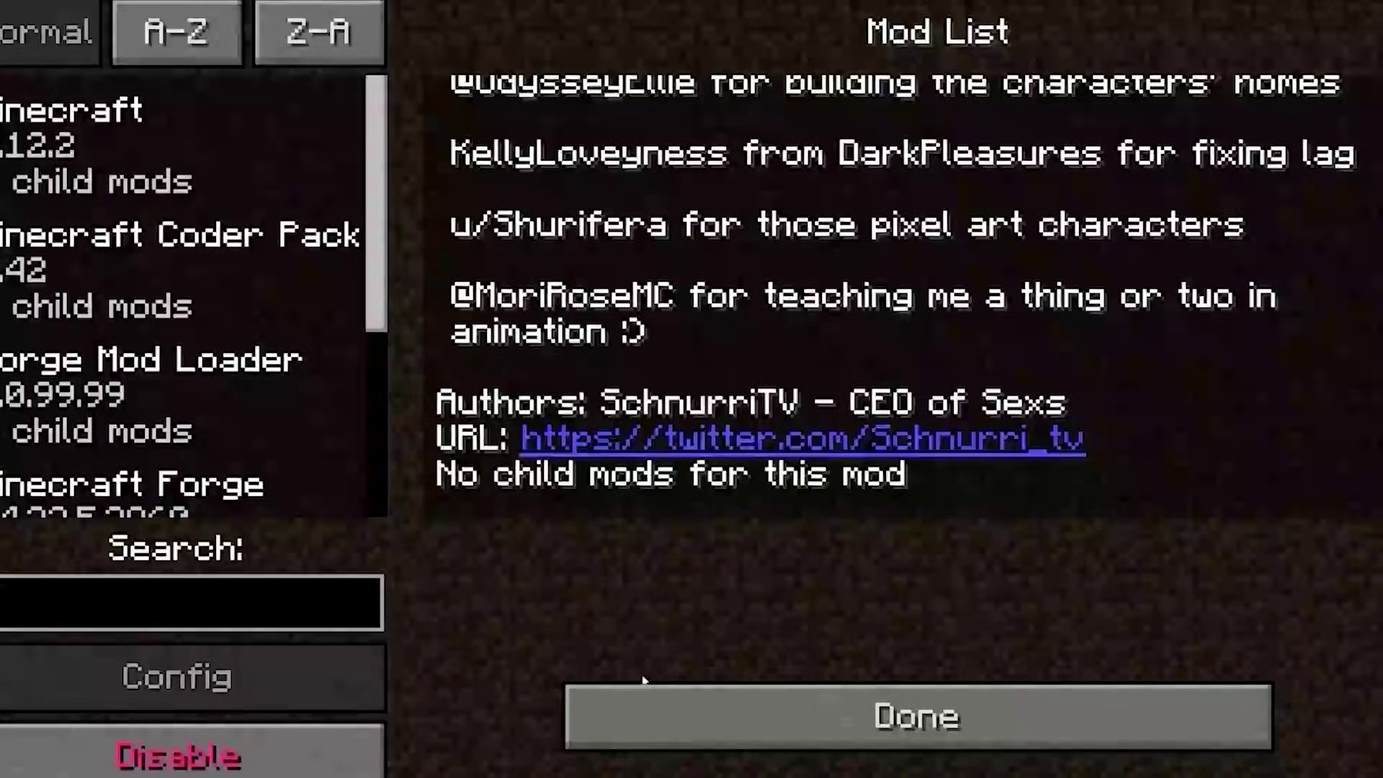
click(678, 708)
Step: Create a new singleplayer world in Creative mode, keeping the default name New World
click(633, 372)
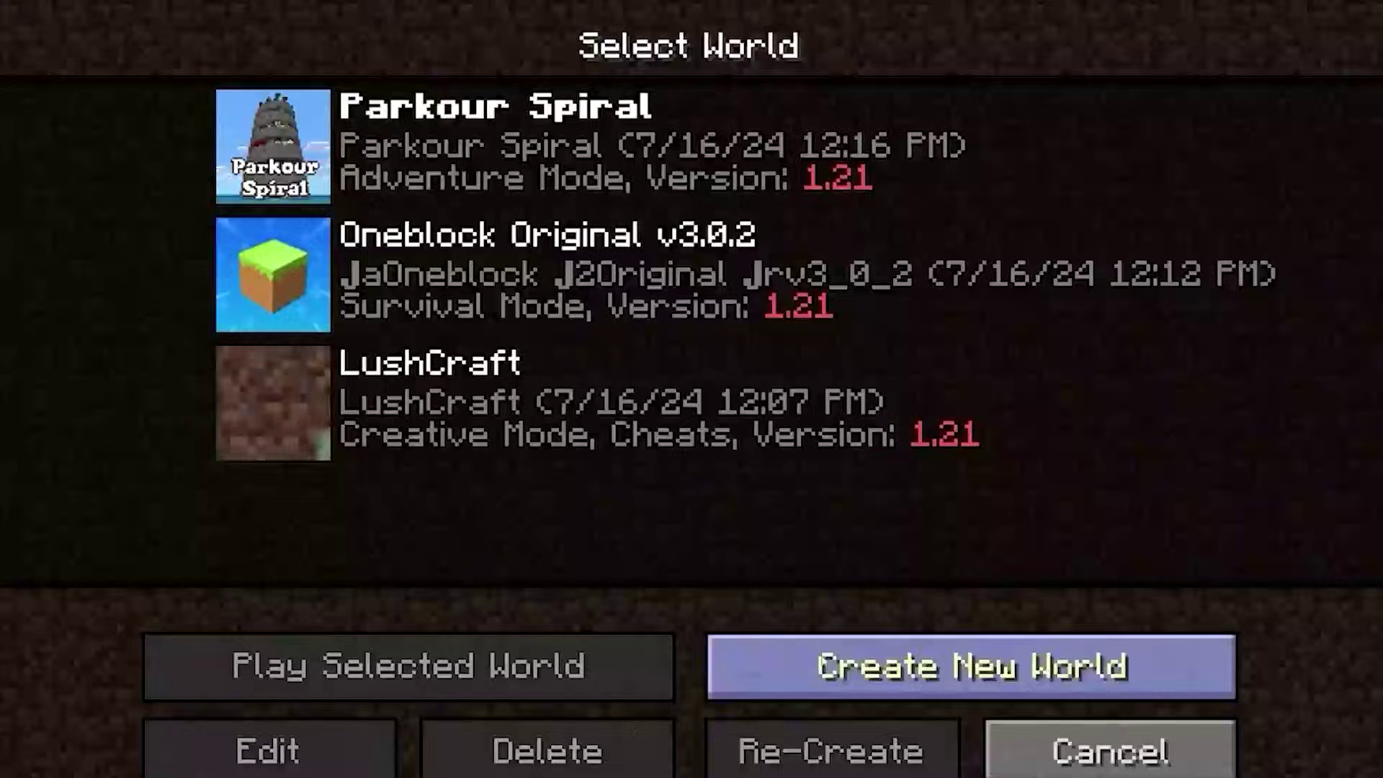
click(824, 662)
click(678, 414)
click(677, 413)
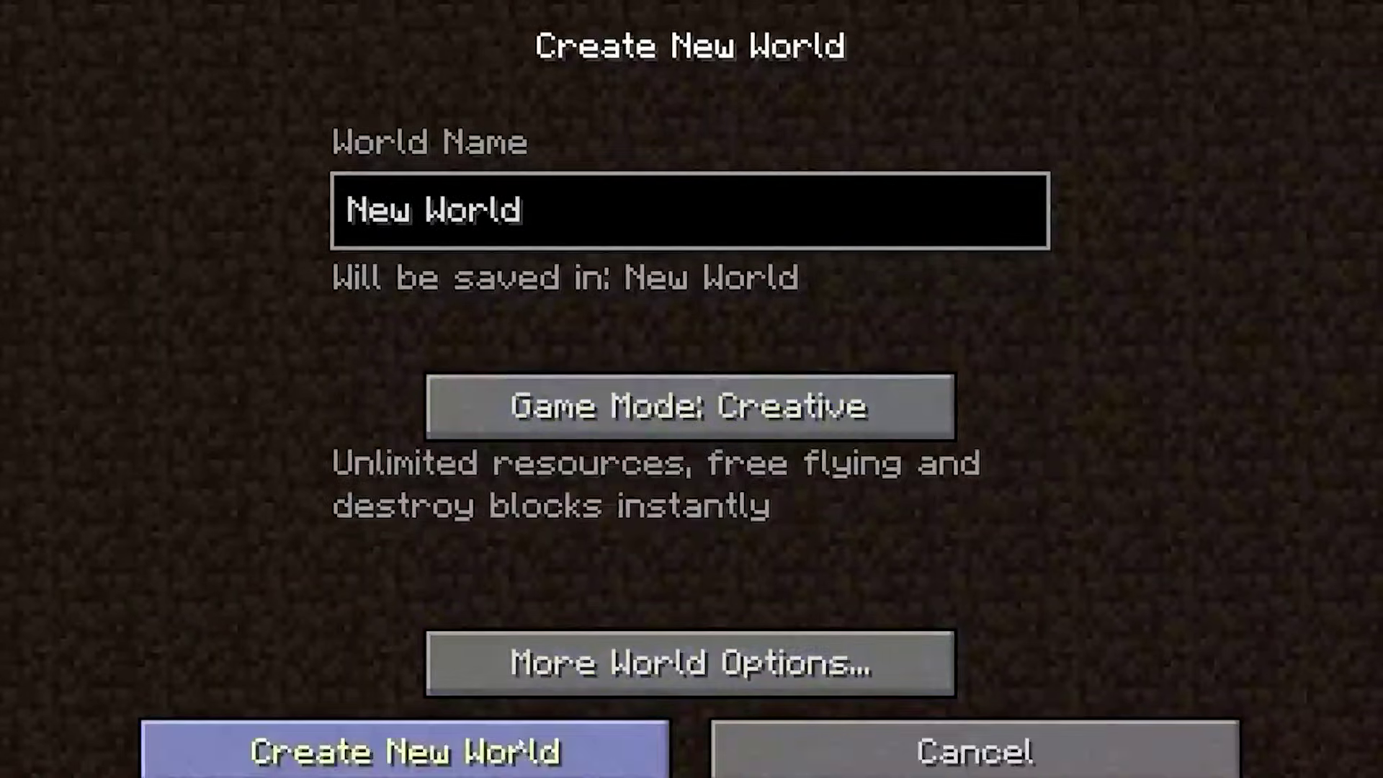
click(404, 749)
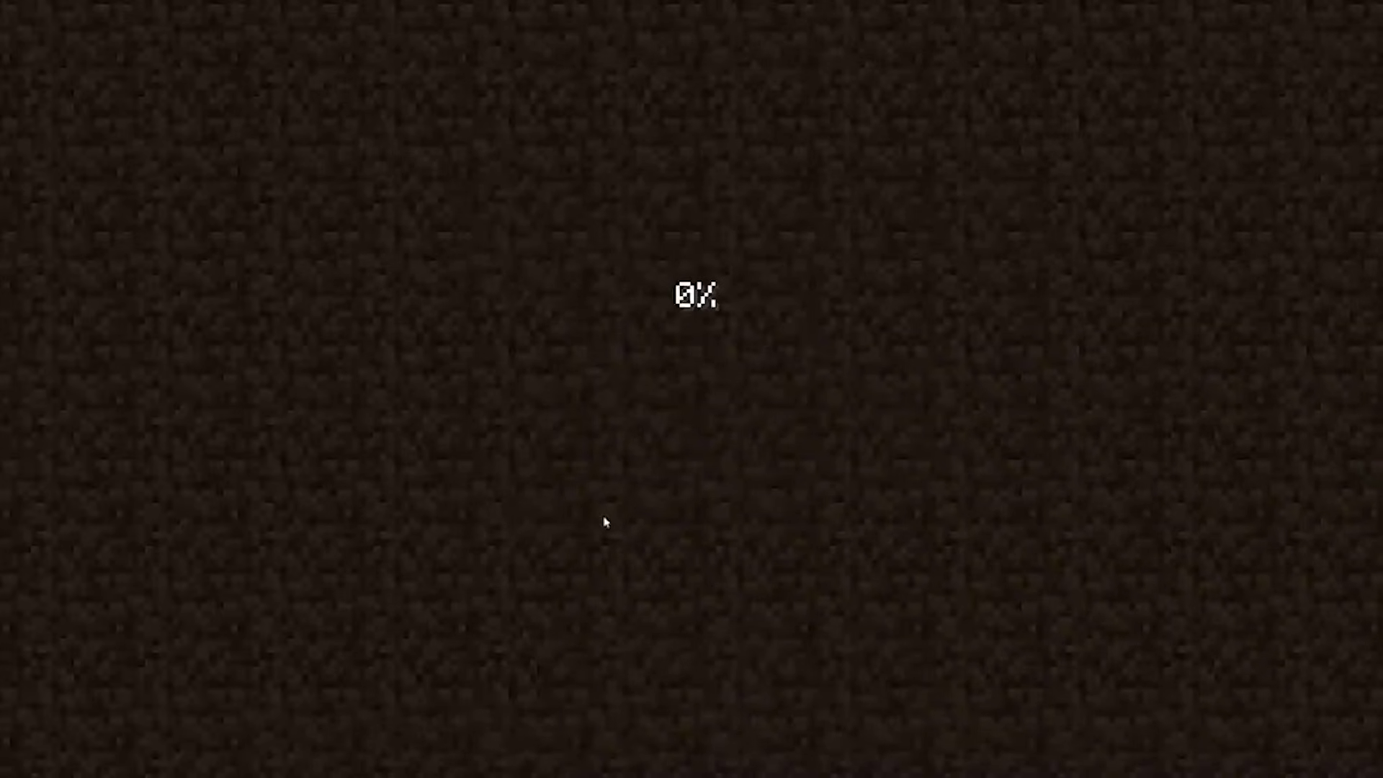
Step: Fly over the forest to the open grassland near the wooden house
key(w)
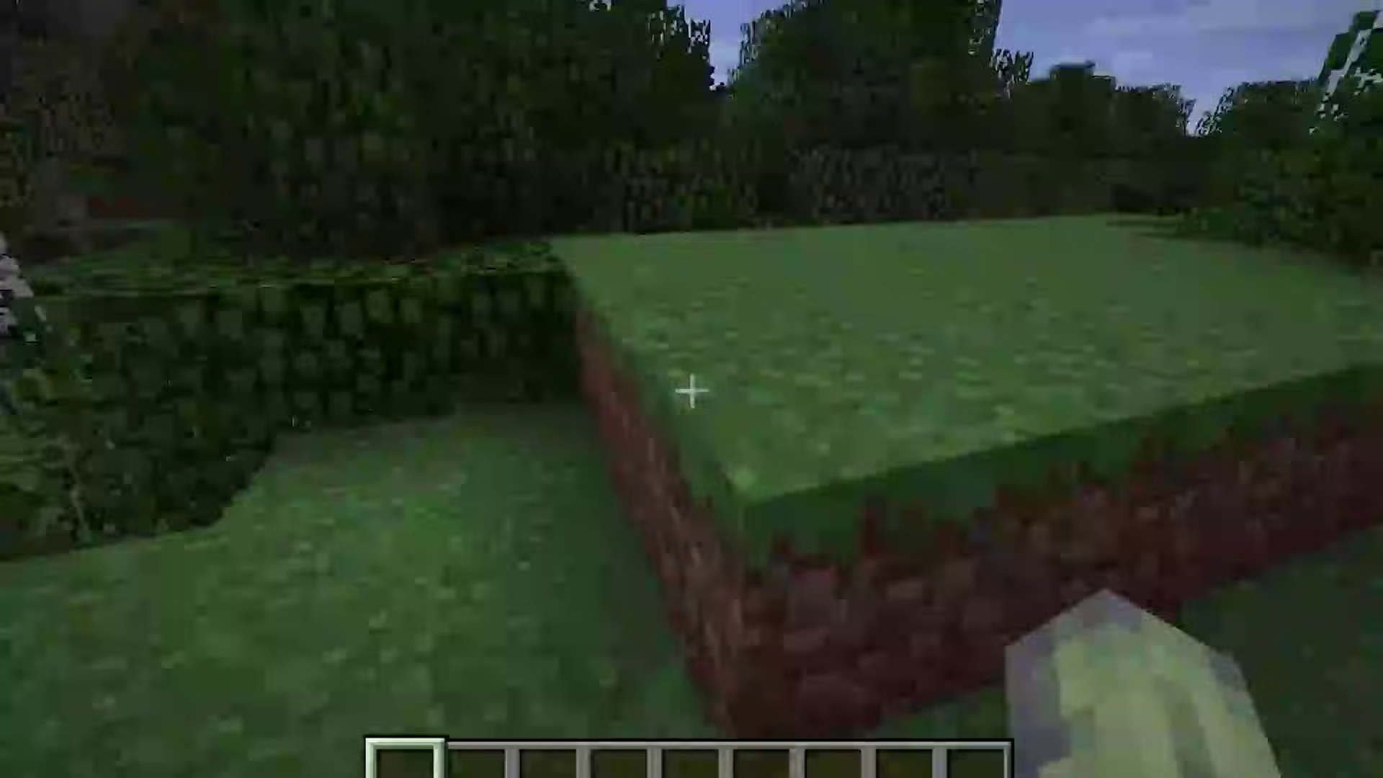
key(space)
key(space)
key(w)
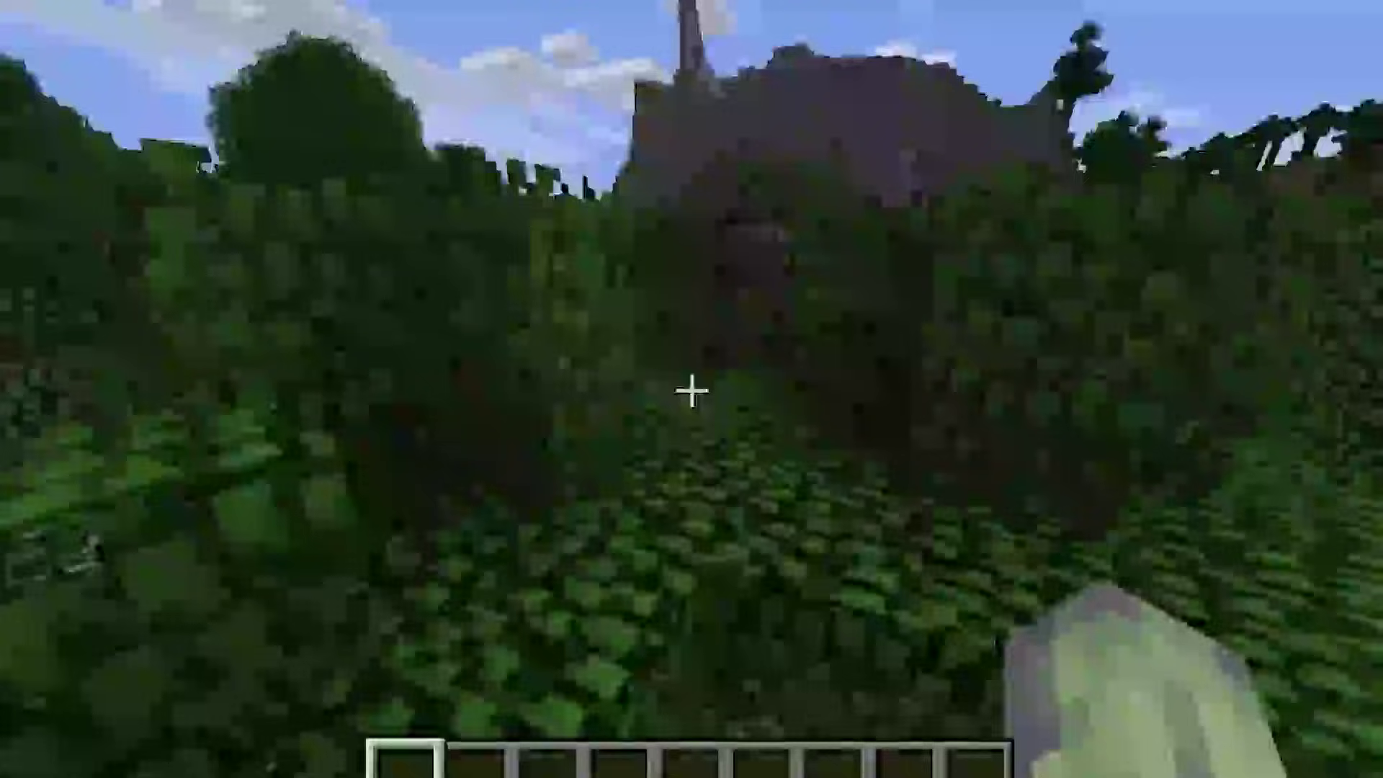
key(w)
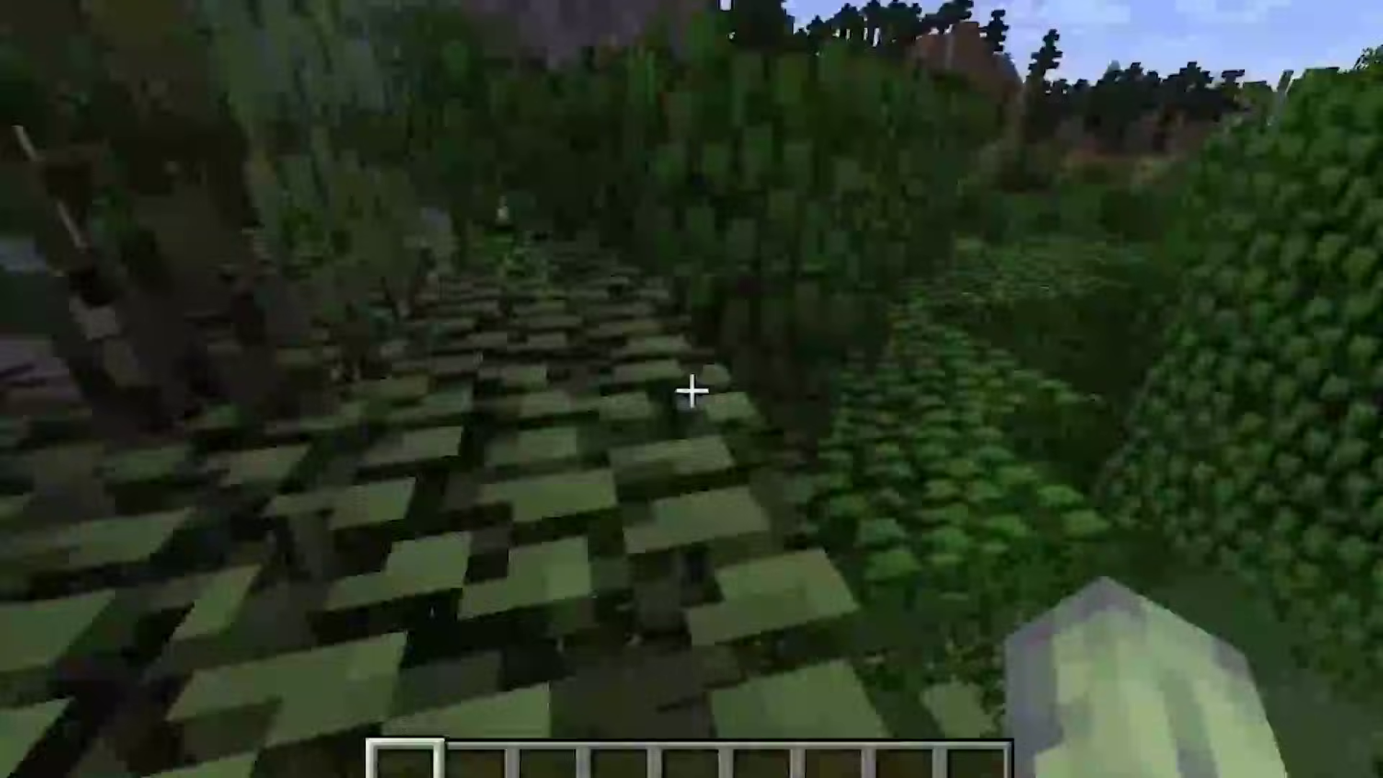
key(w)
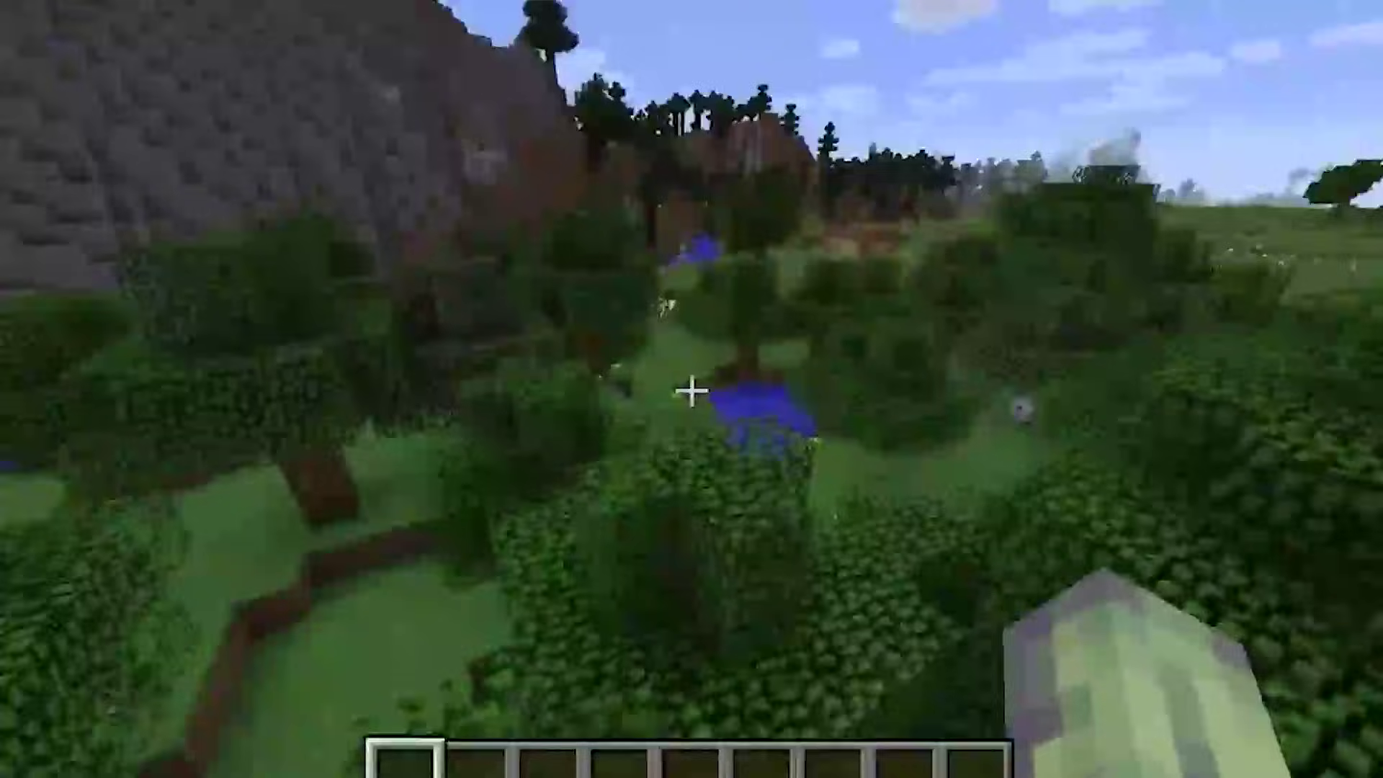
key(w)
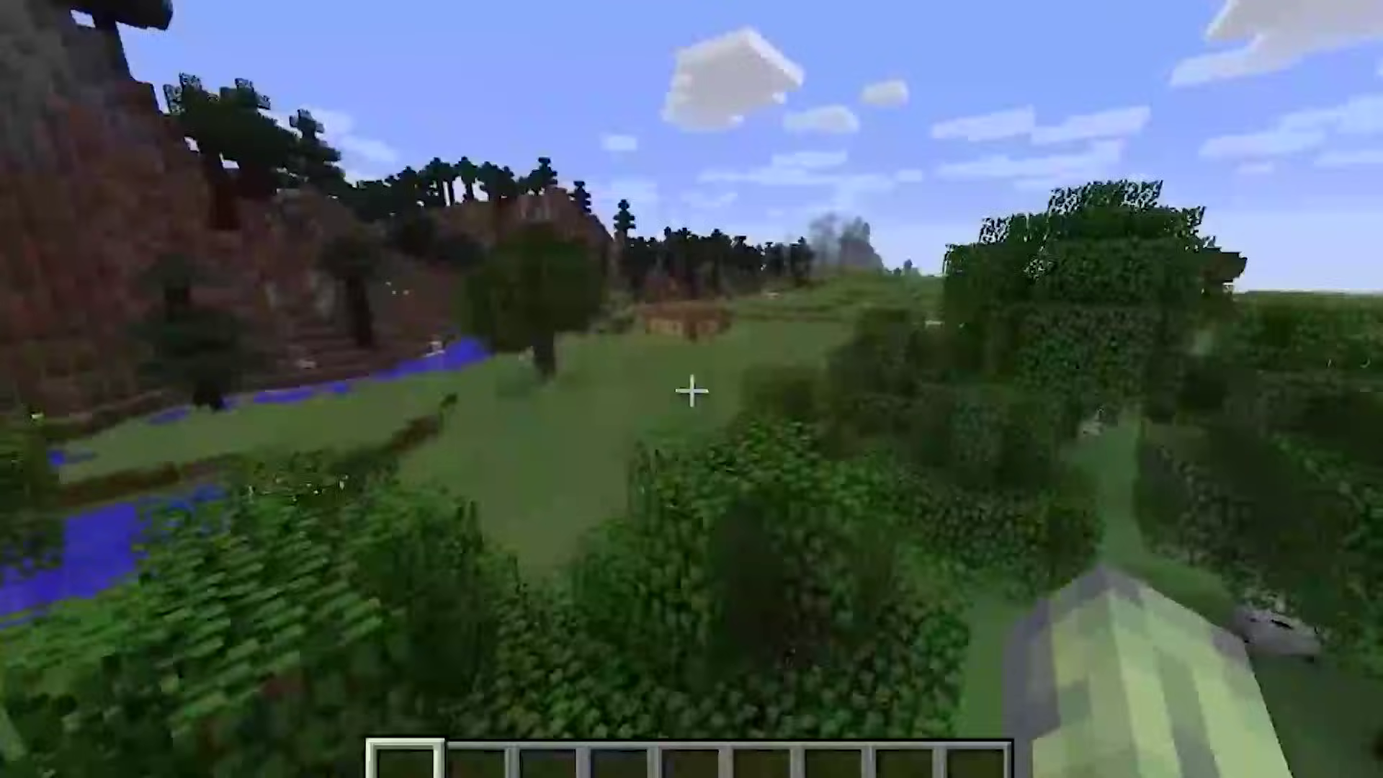
key(w)
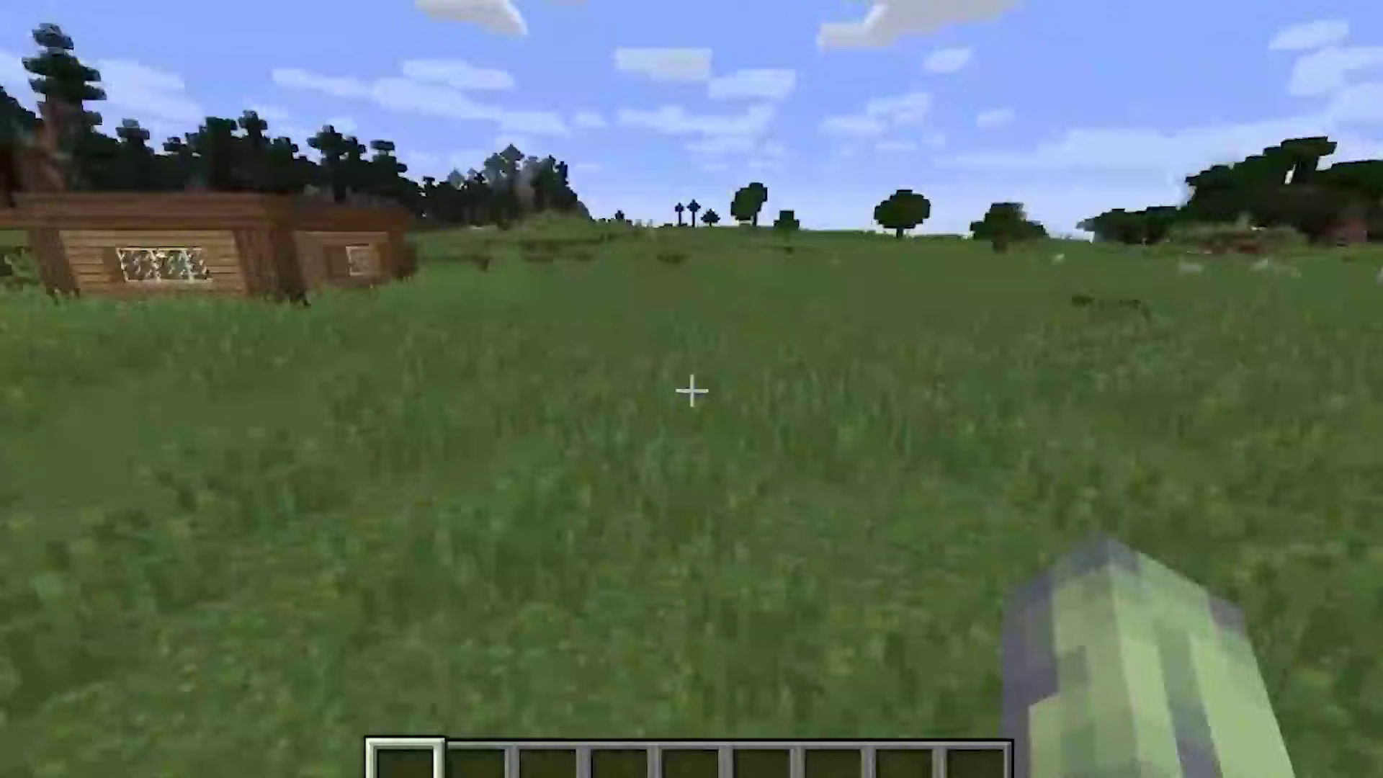
Step: Search the creative inventory for "jenny" and put the Spawn Jenny egg into the first hotbar slot
key(e)
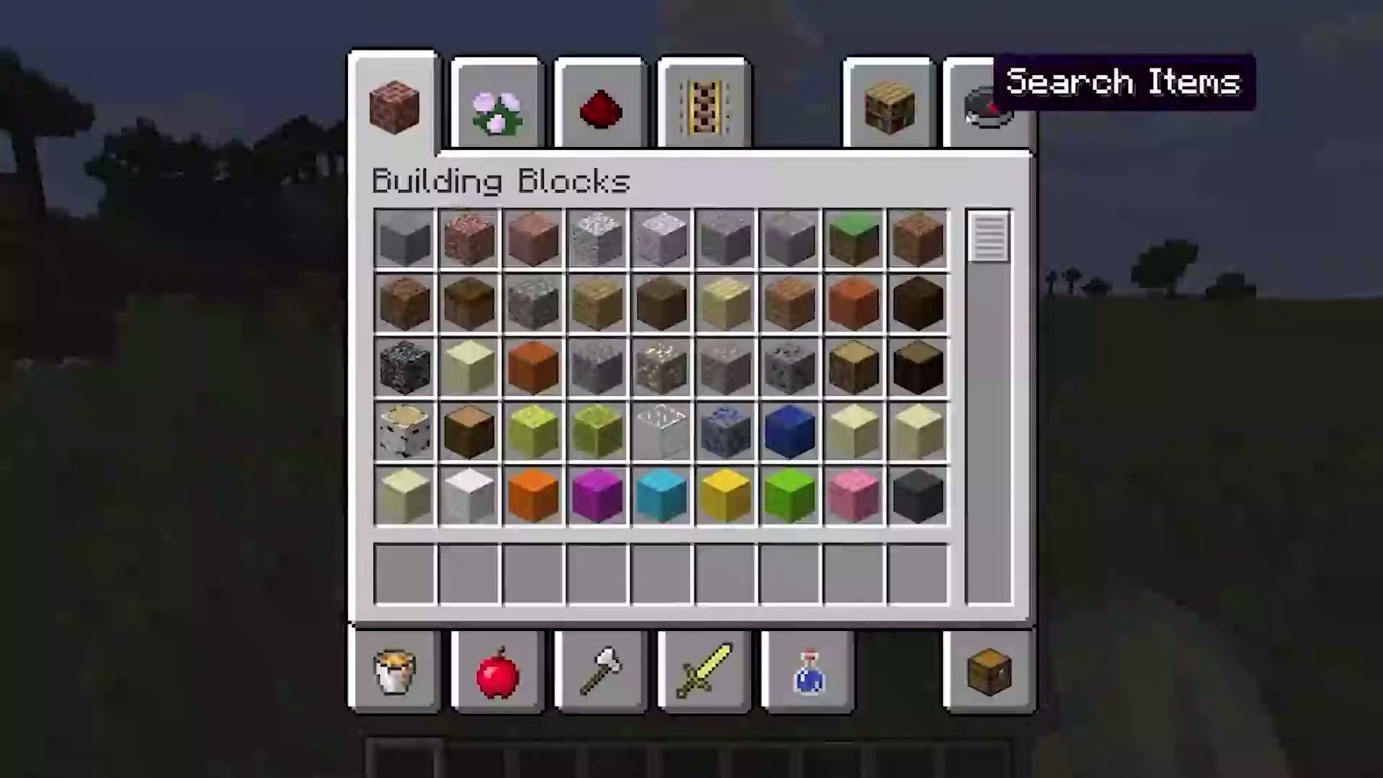
click(989, 104)
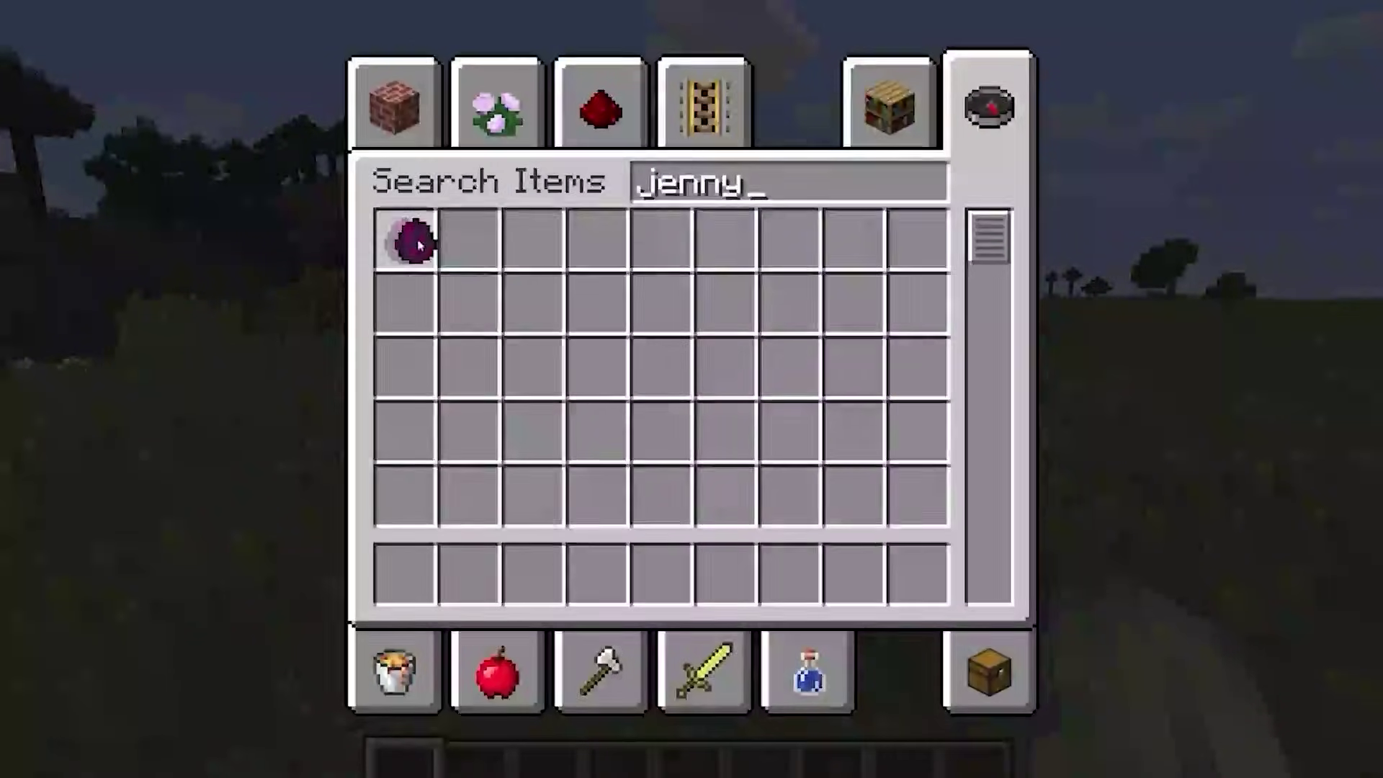
key(Escape)
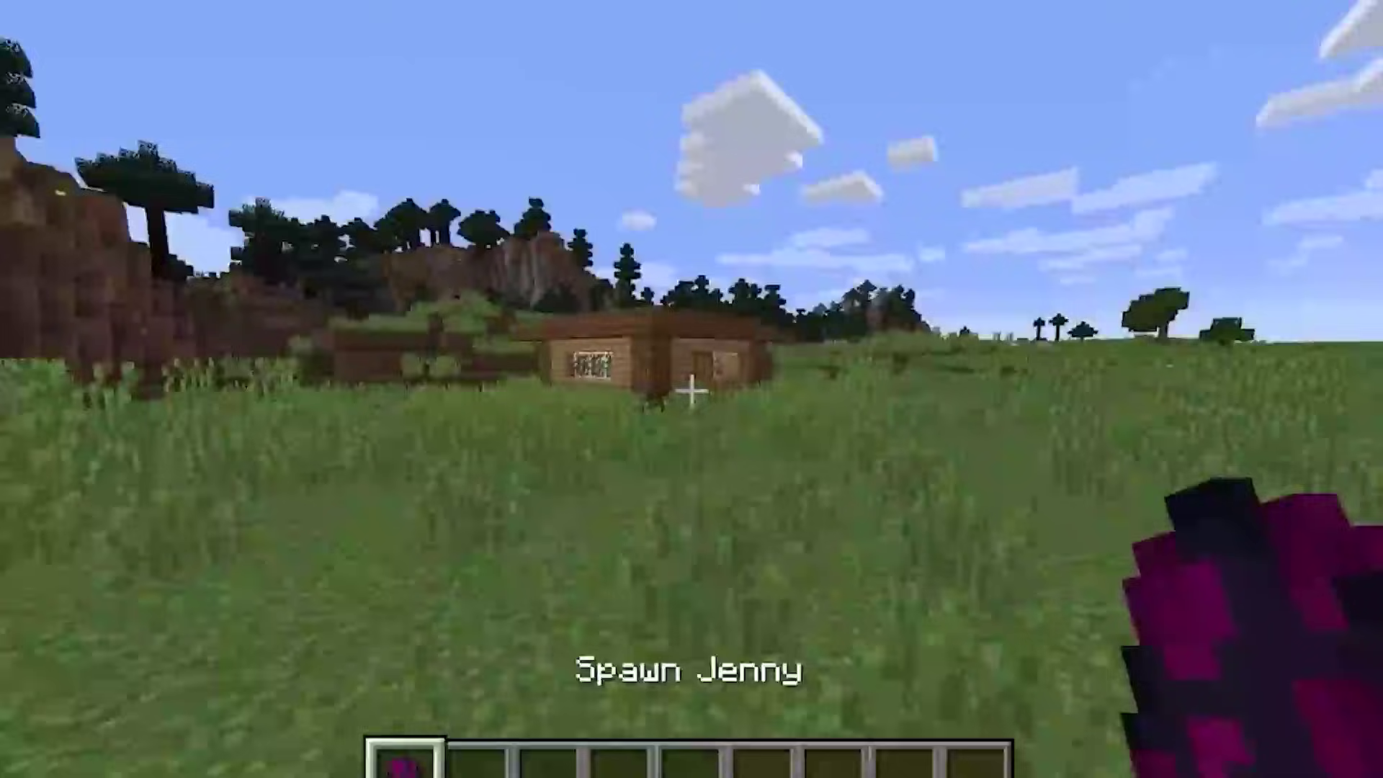
Step: Go around to the front of the wooden house, switch to the empty second hotbar slot and enter through the door
key(w)
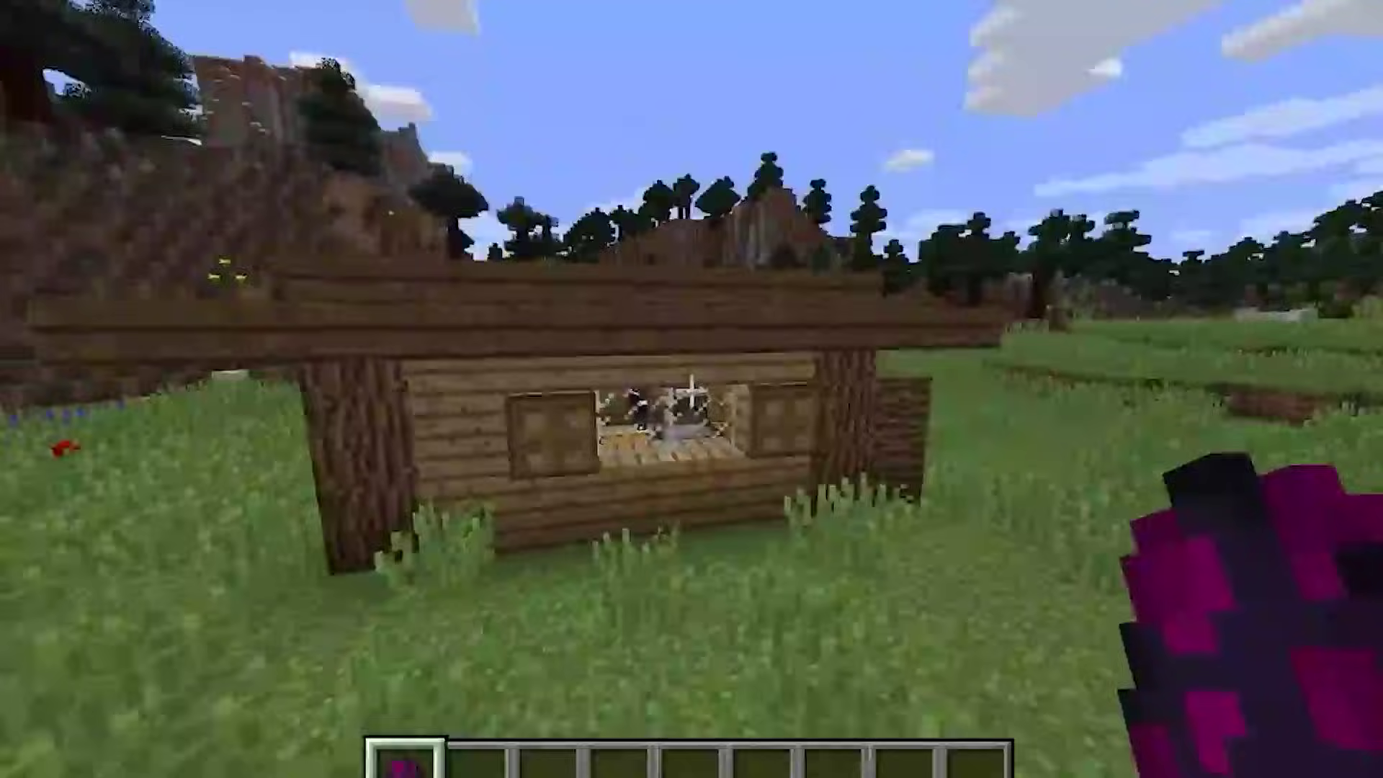
key(s)
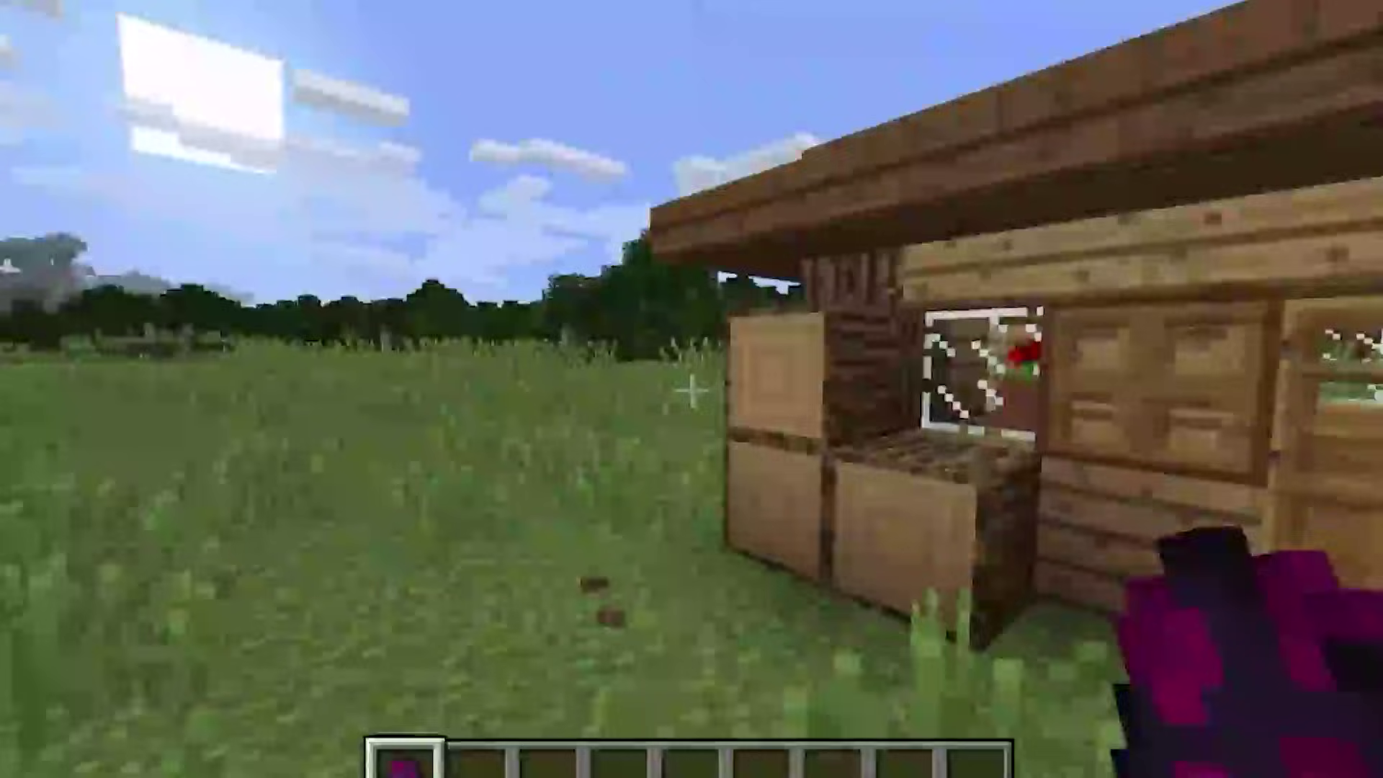
key(2)
key(w)
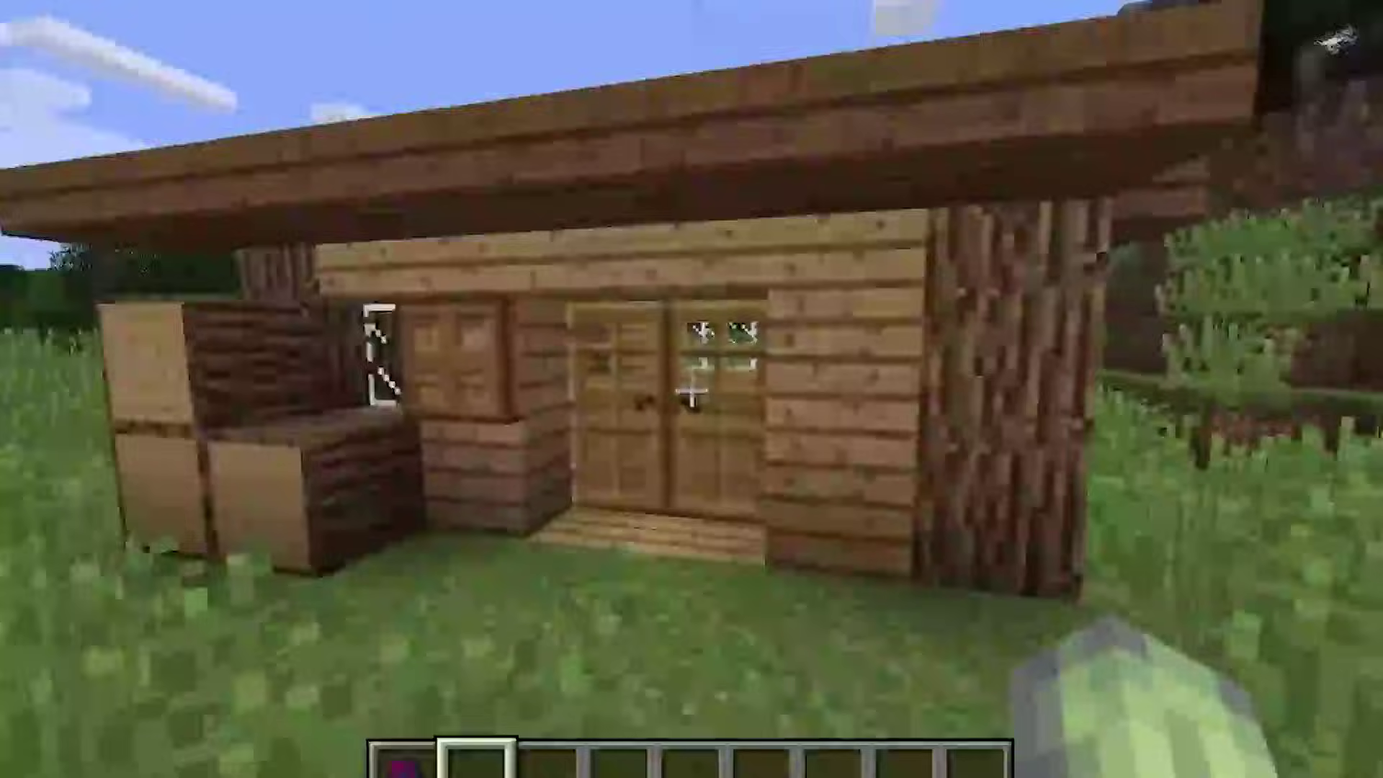
right_click(692, 390)
key(w)
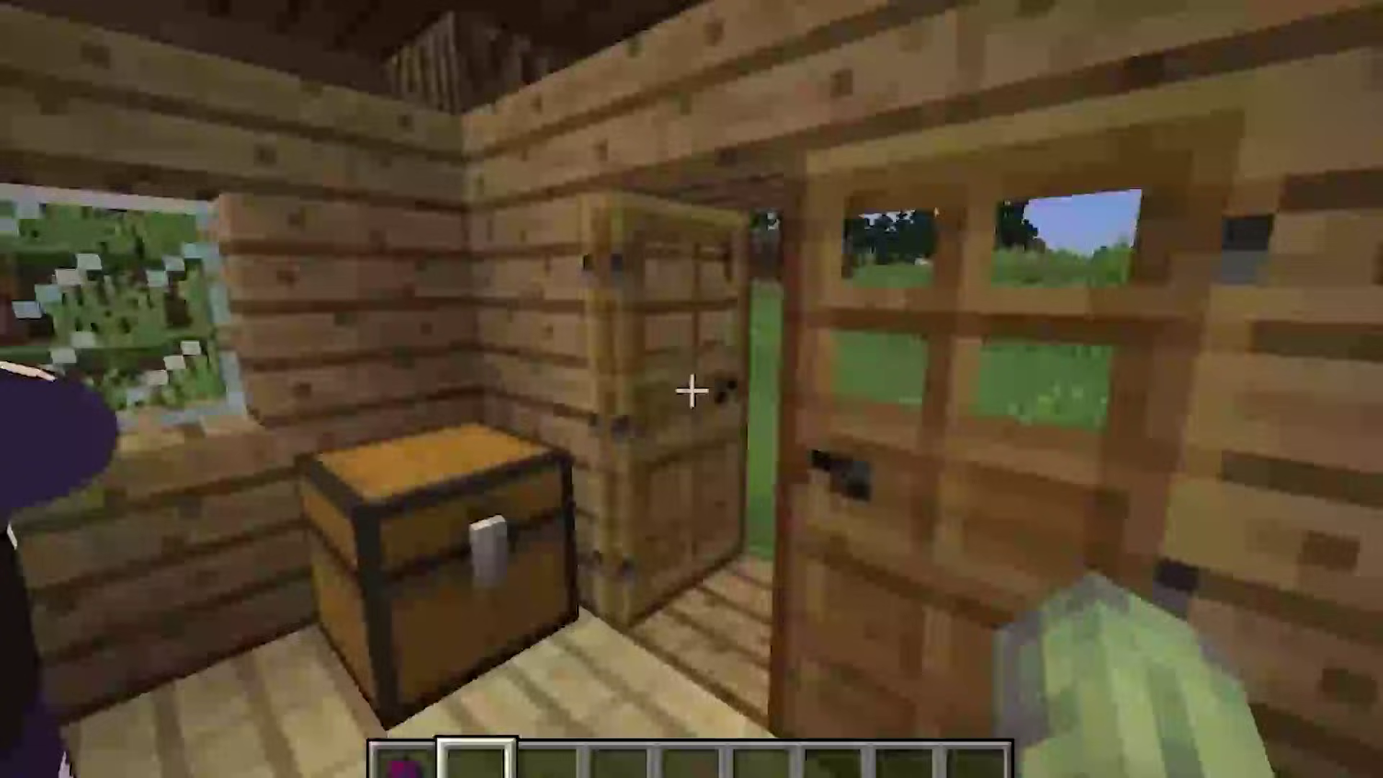
Step: Look around inside the house, examining the Jenny character and the contents of the chests
key(s)
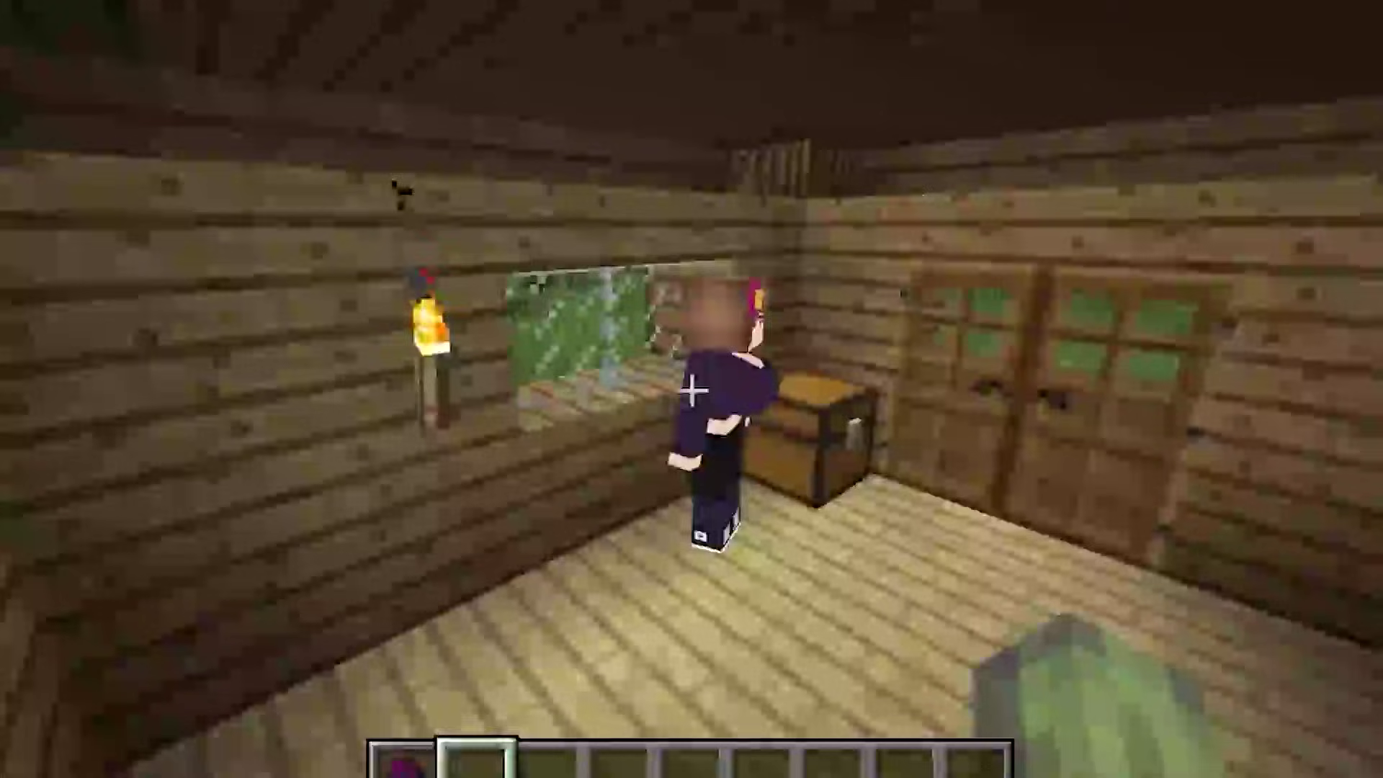
click(1082, 313)
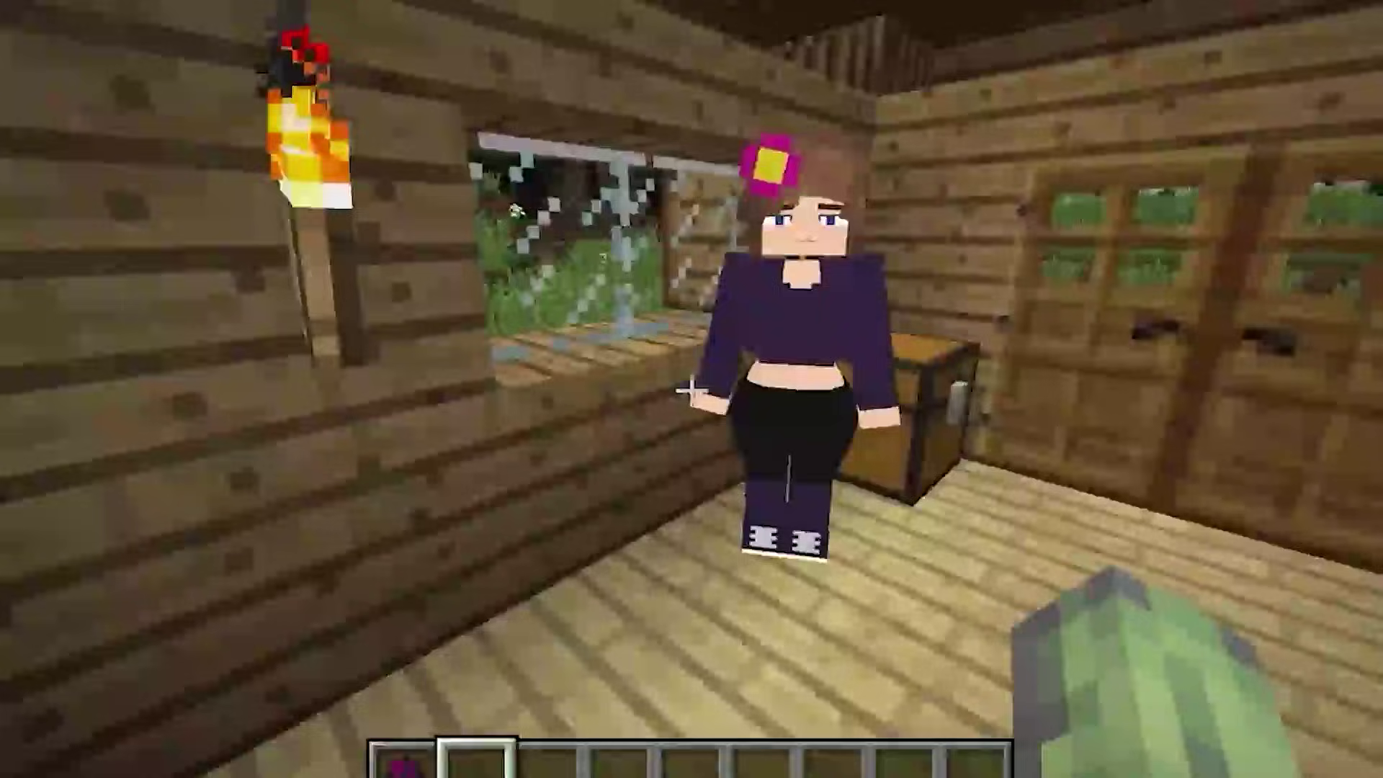
key(w)
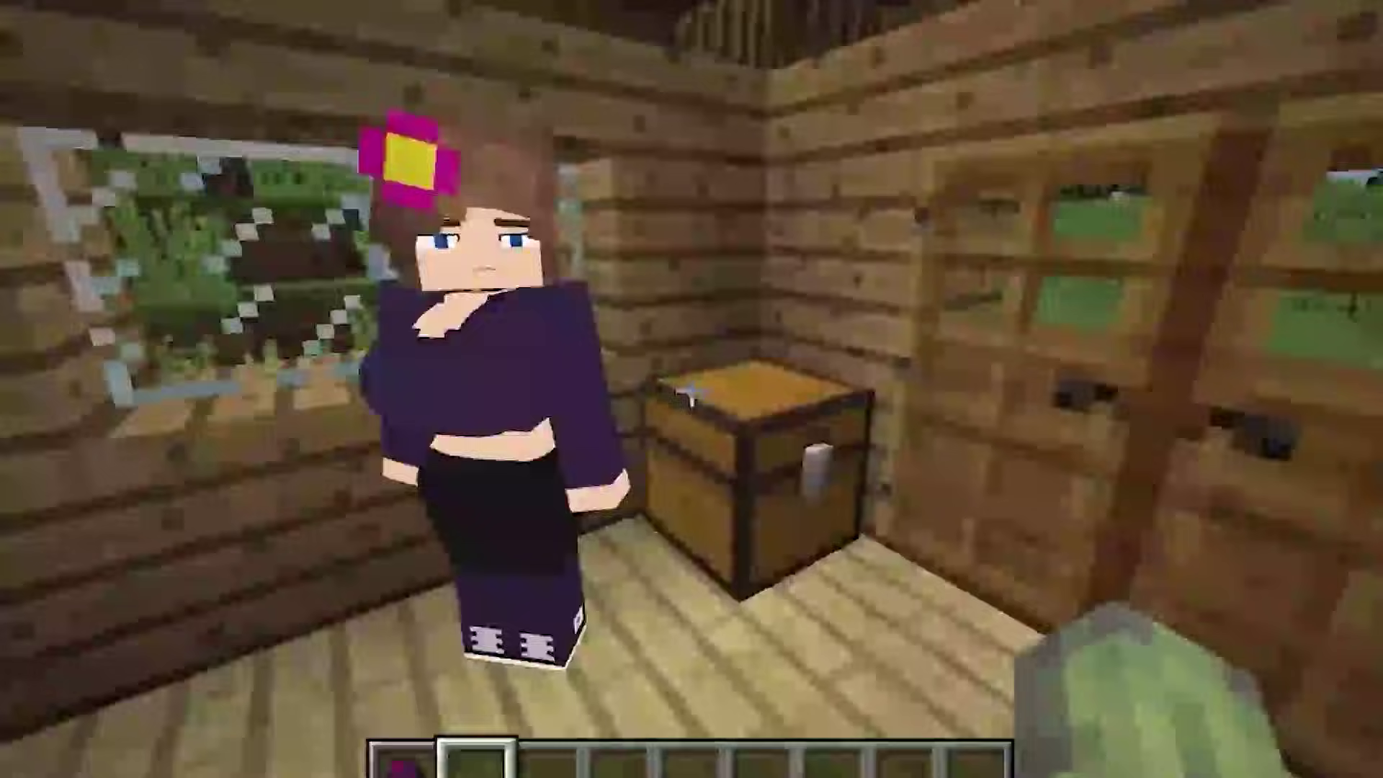
right_click(691, 389)
key(Escape)
key(s)
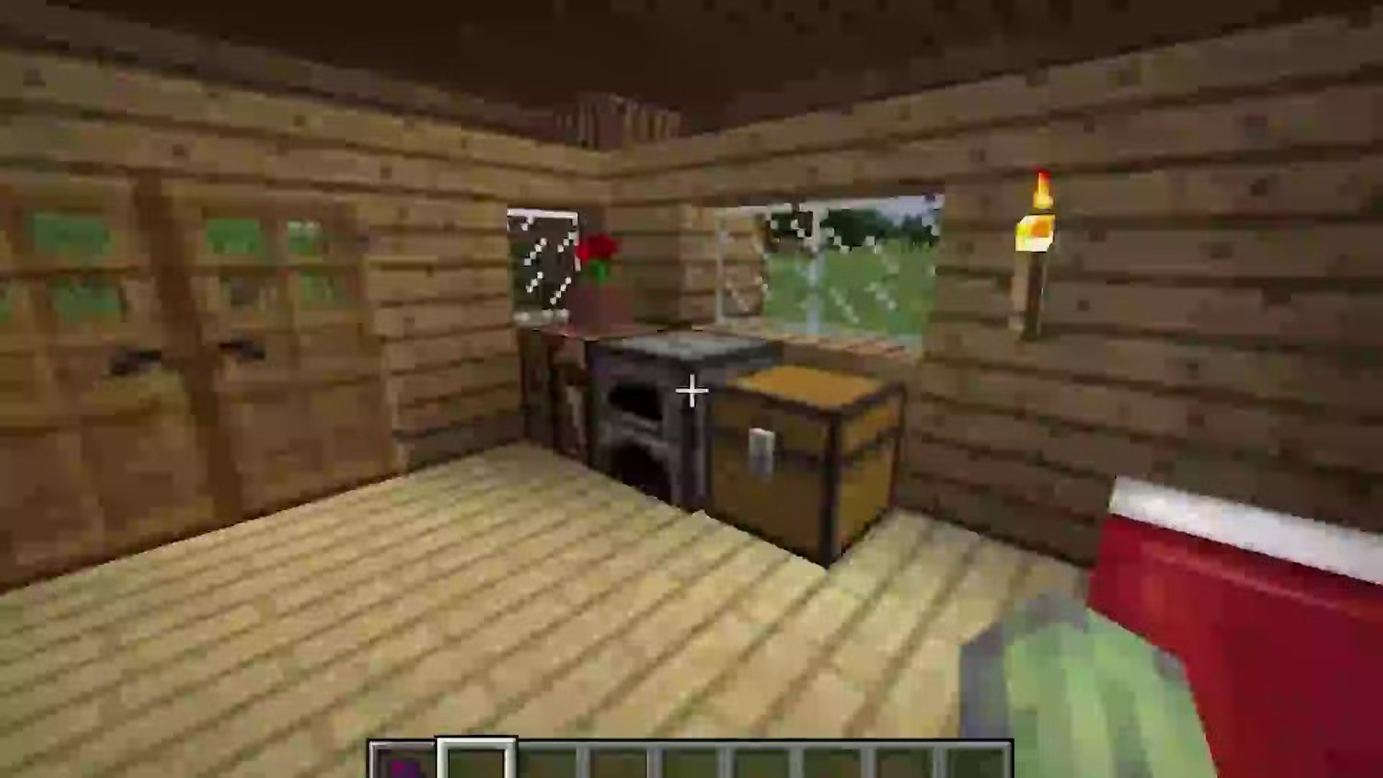
right_click(692, 389)
key(Escape)
key(w)
key(s)
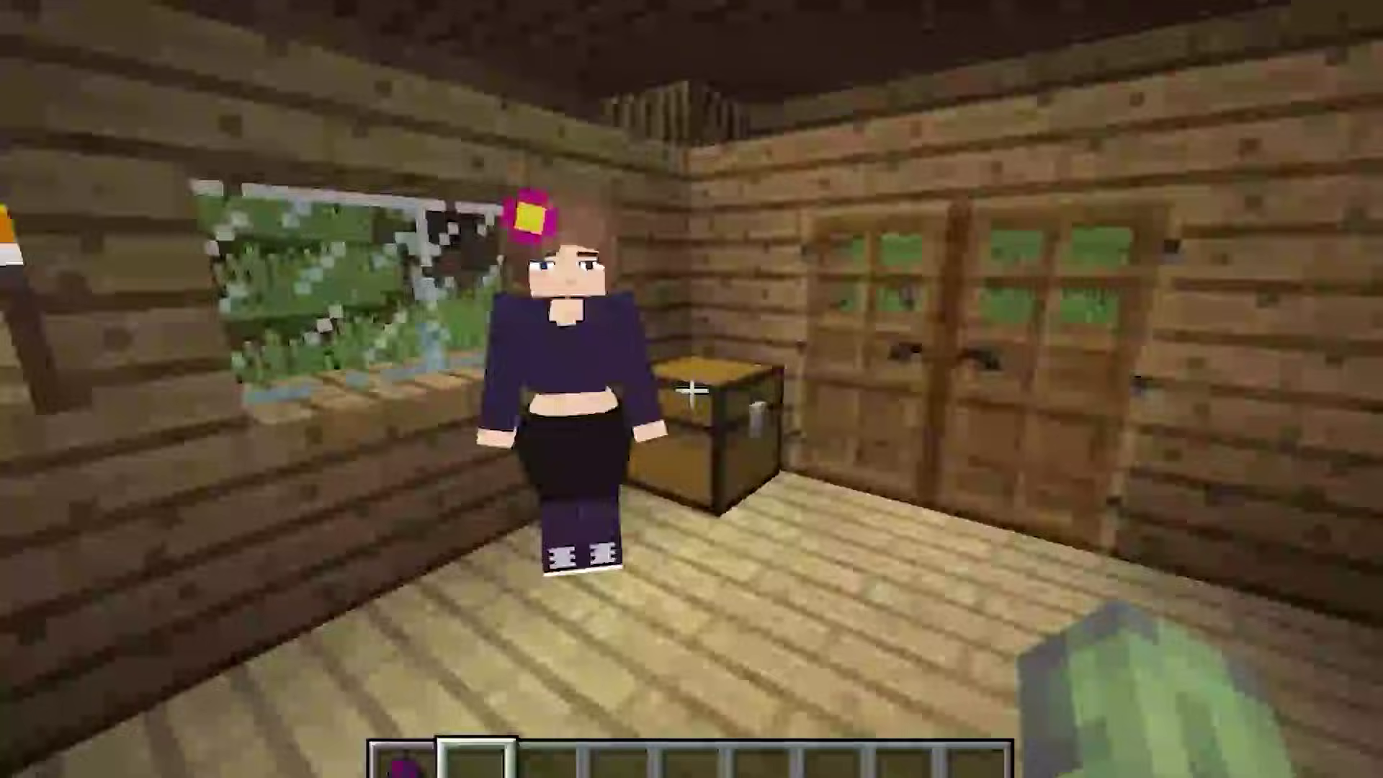
Step: Leave the wooden house through its door onto the grassland
key(w)
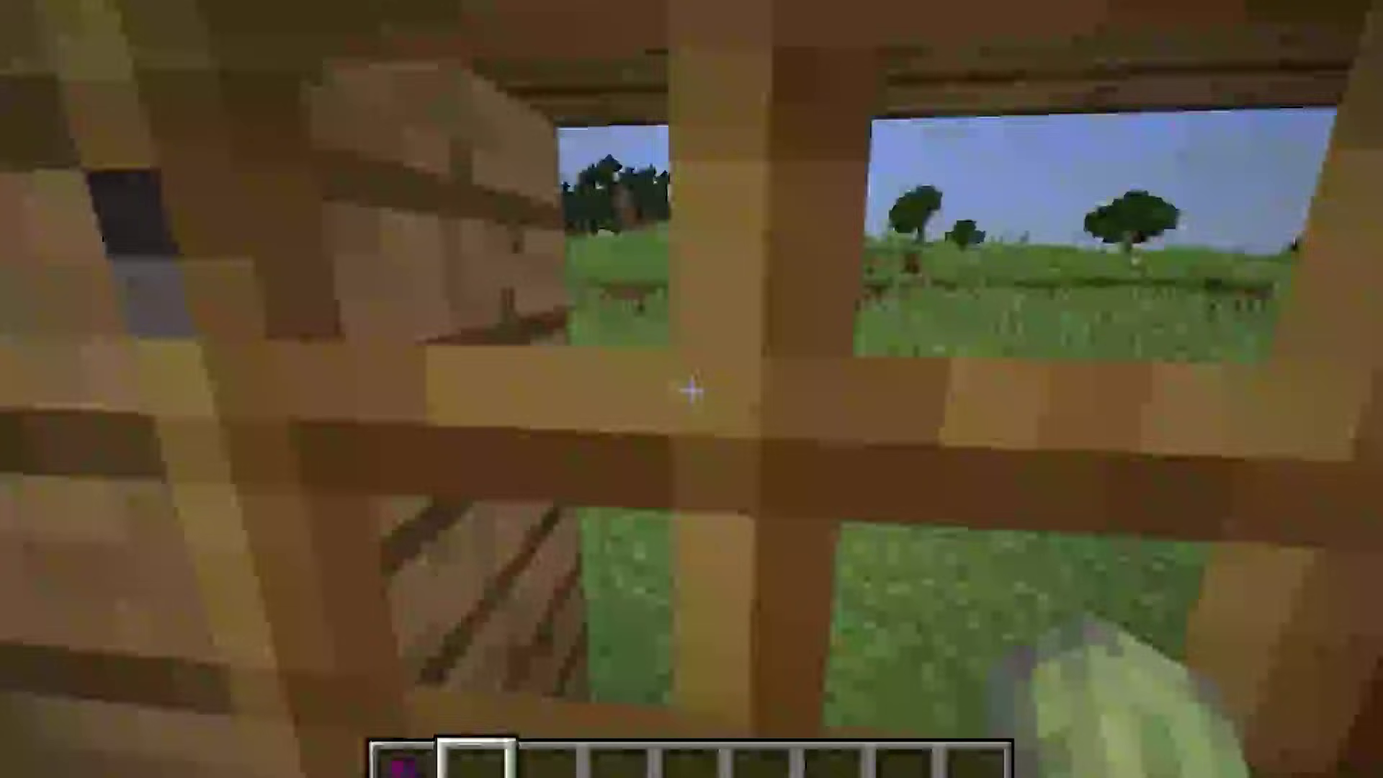
right_click(692, 389)
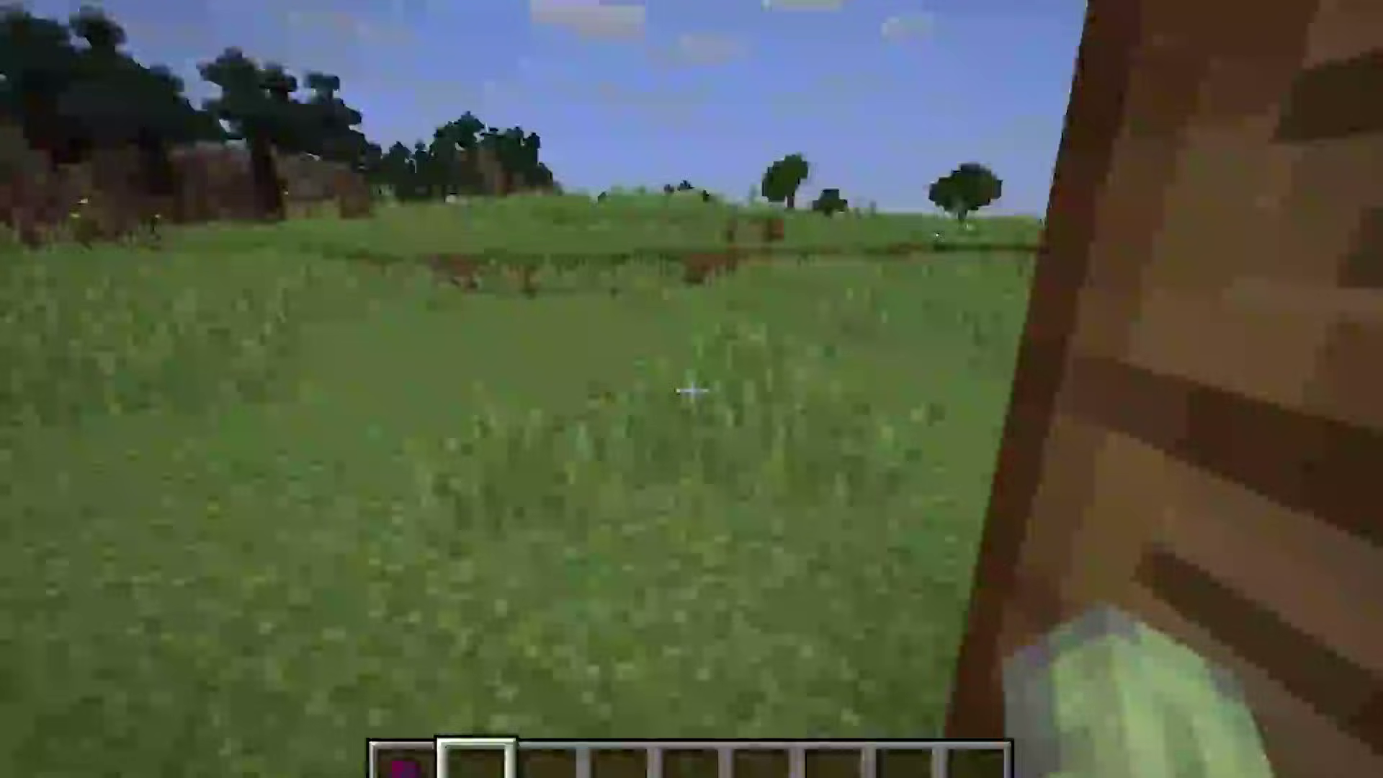
right_click(692, 389)
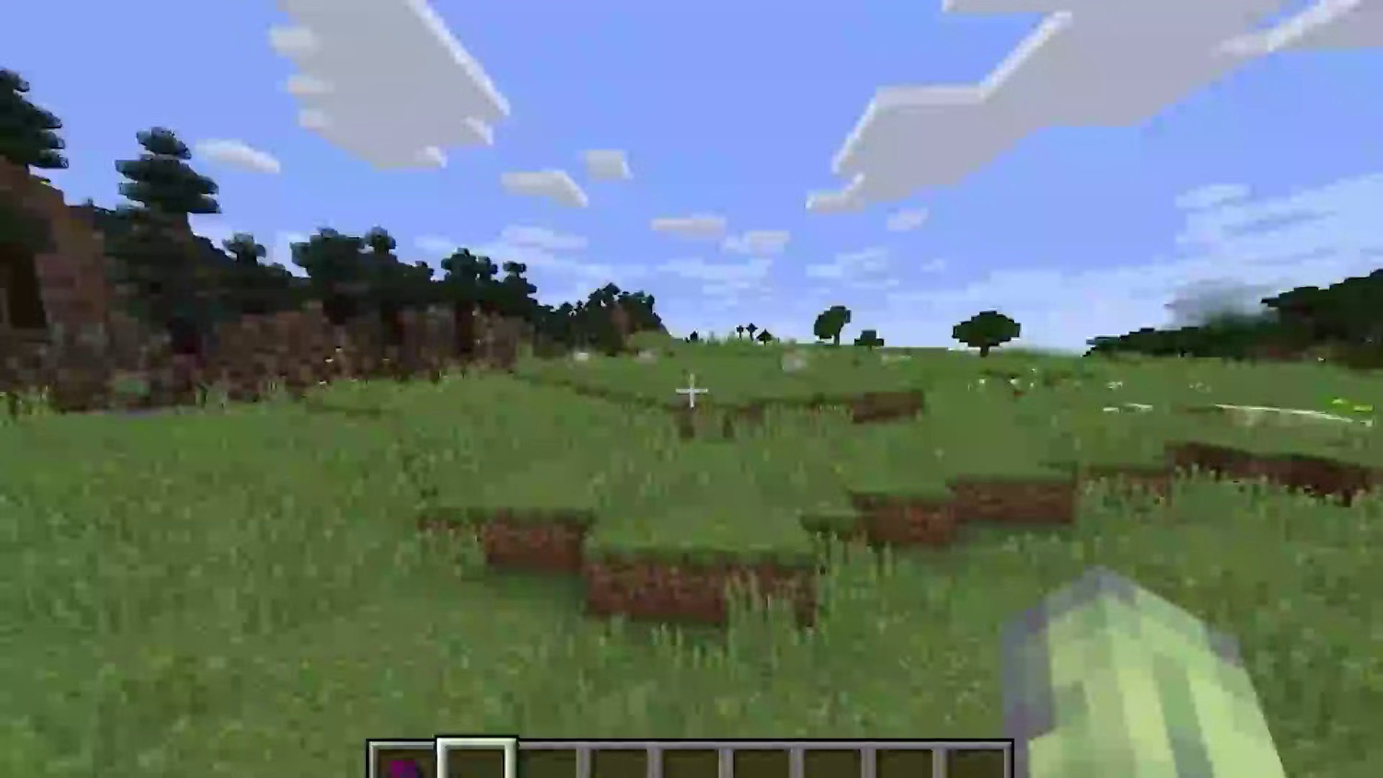
Step: Move away from the house and remove the Spawn Jenny egg from the hotbar by way of the inventory
key(w)
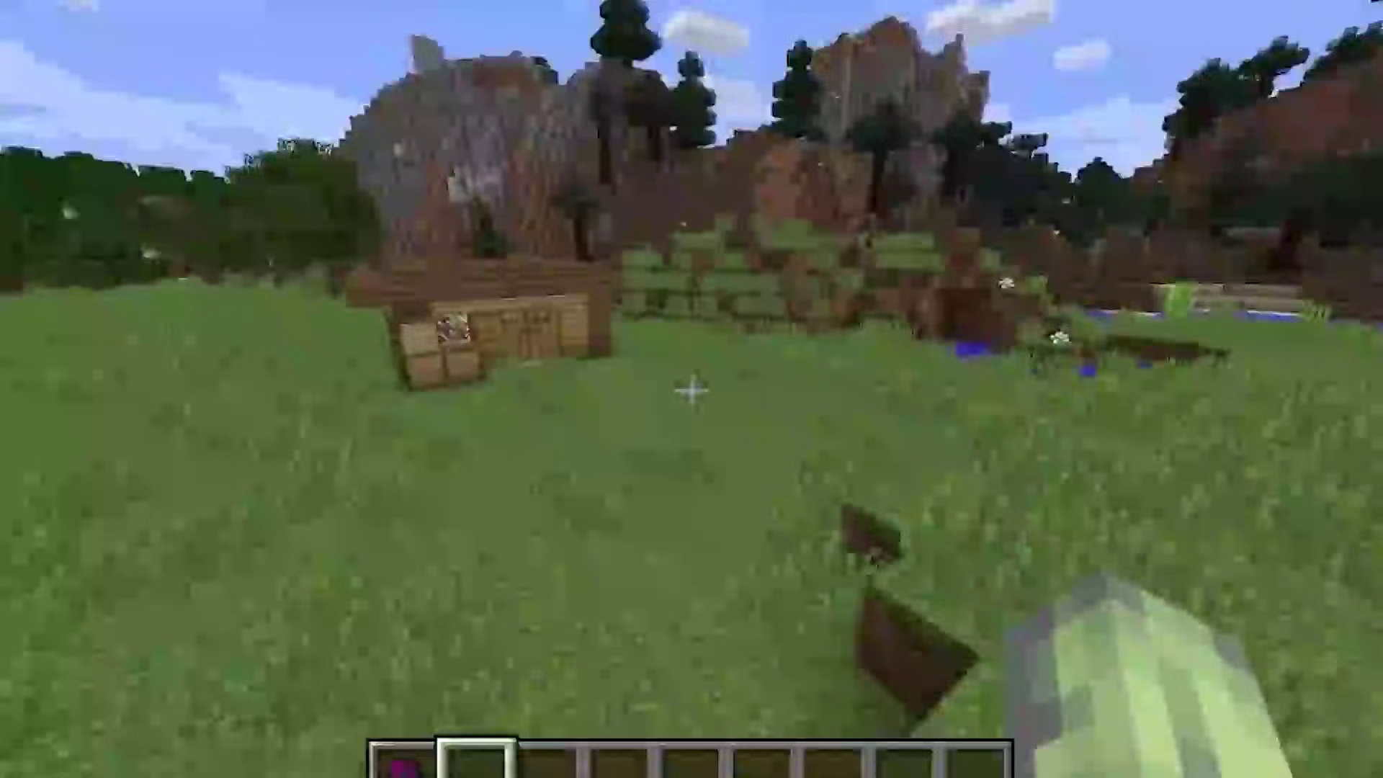
key(e)
key(e)
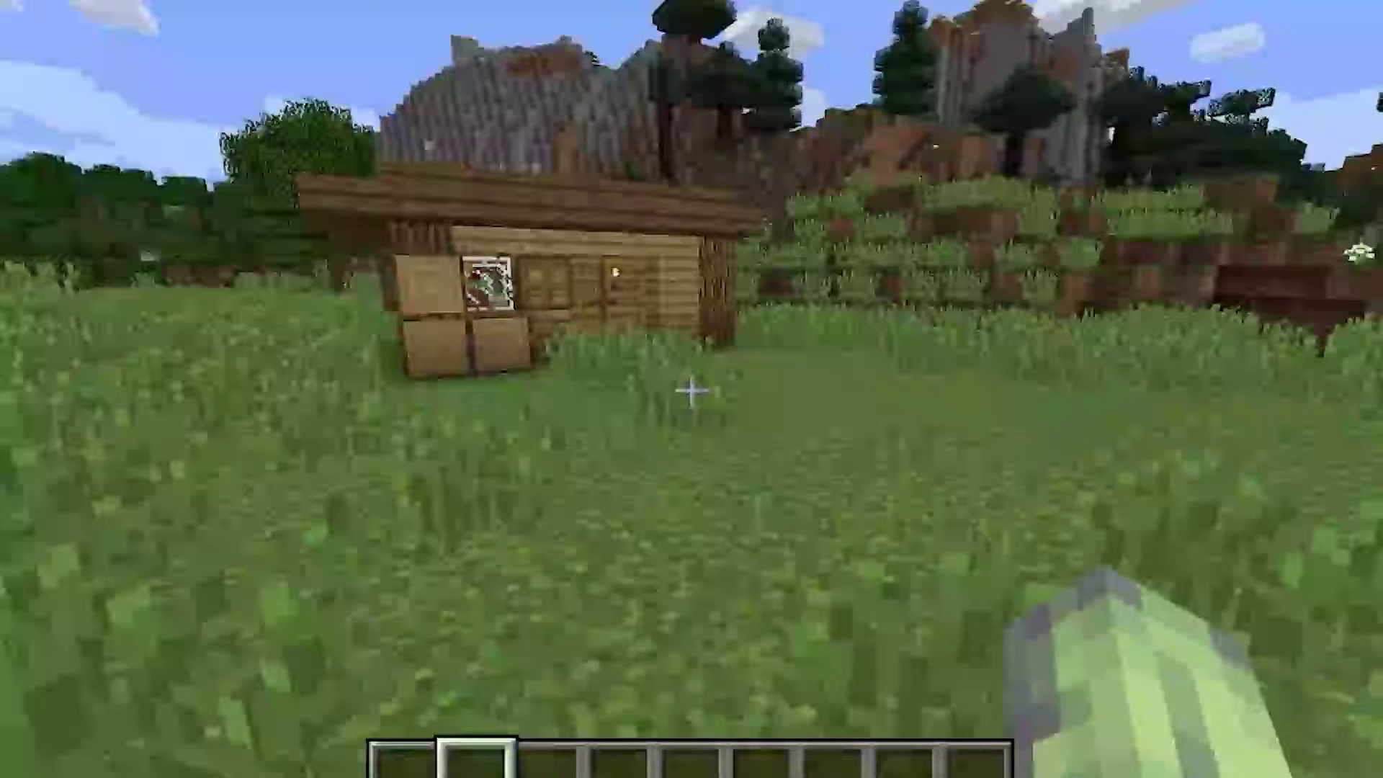